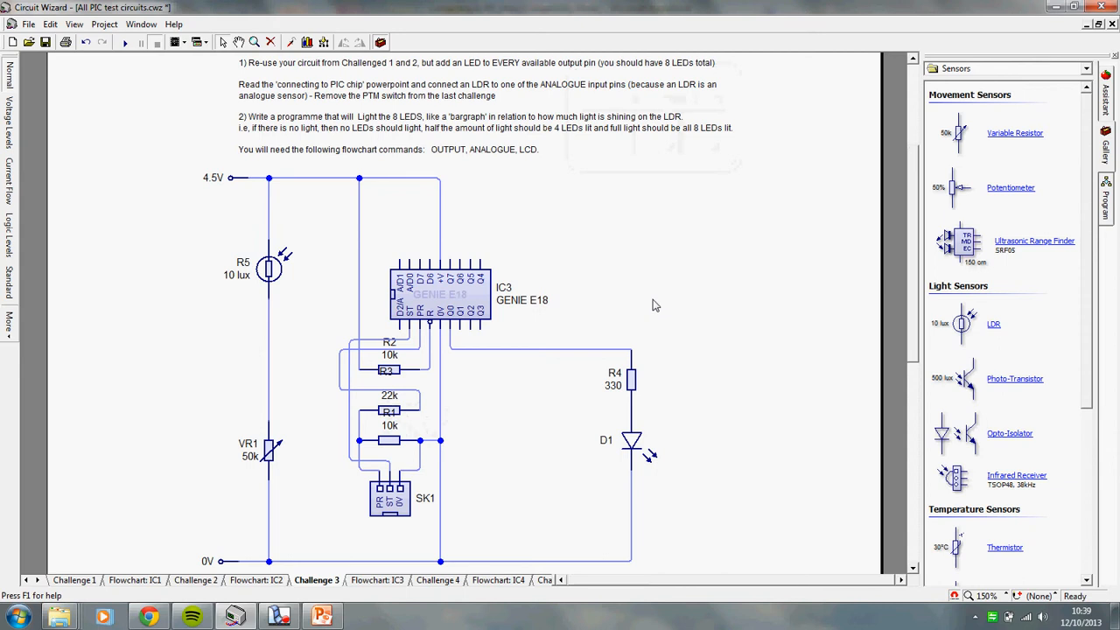
# Switch to the PowerPoint presentation and examine the single-colour LED, analogue inputs and light dependent resistor connection slides
pyautogui.moveTo(147, 616)
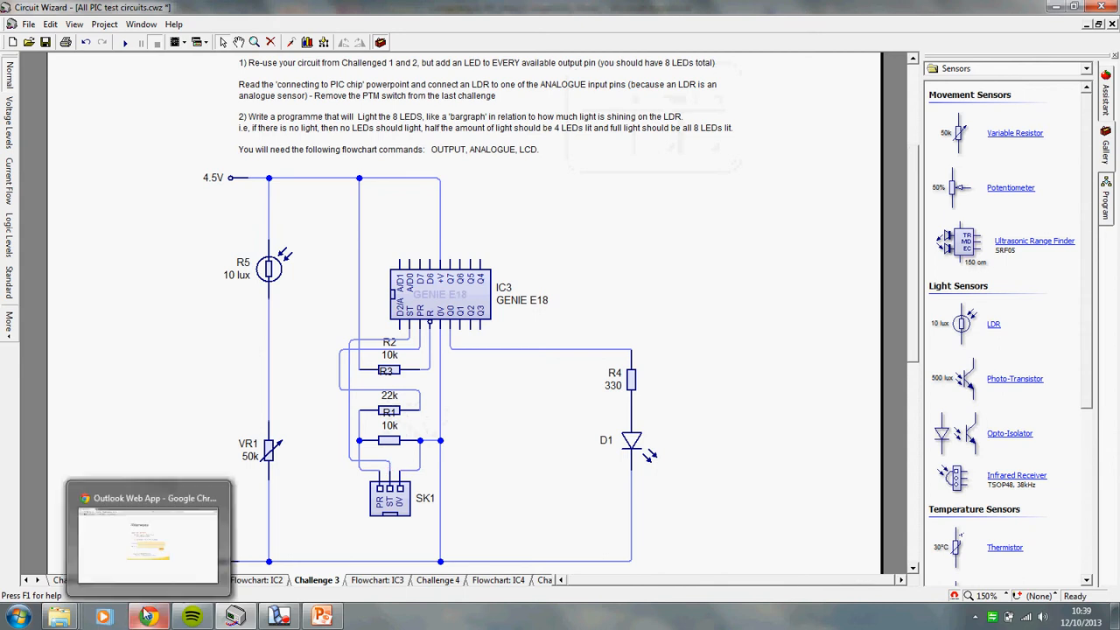
pyautogui.scroll(-1, 479, 377)
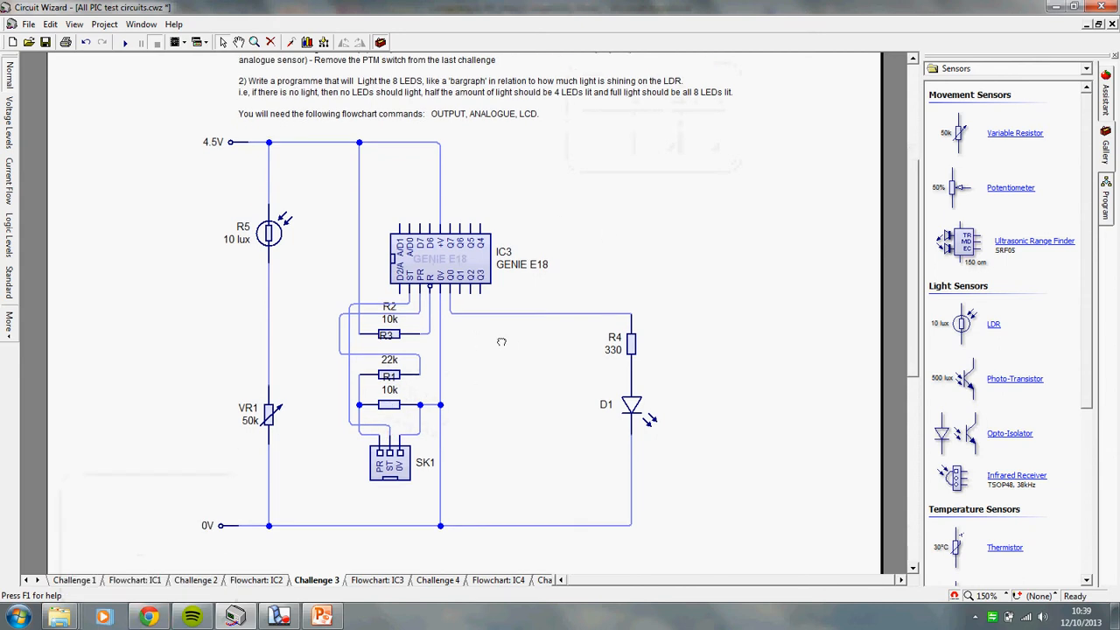
pyautogui.click(322, 617)
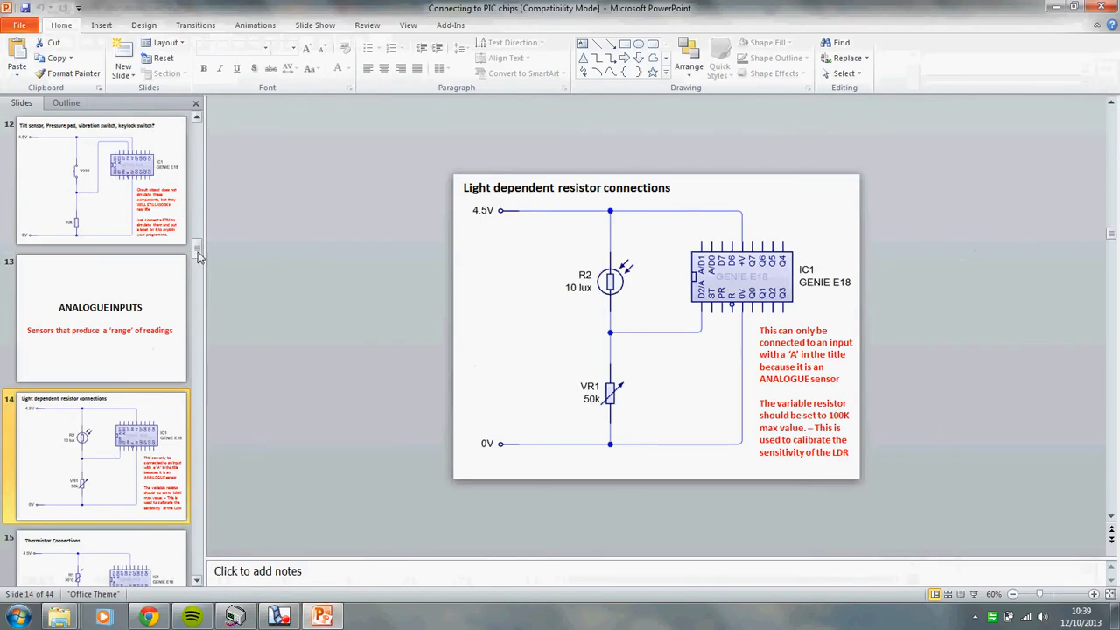
pyautogui.scroll(-6, 153, 354)
pyautogui.scroll(-2, 153, 354)
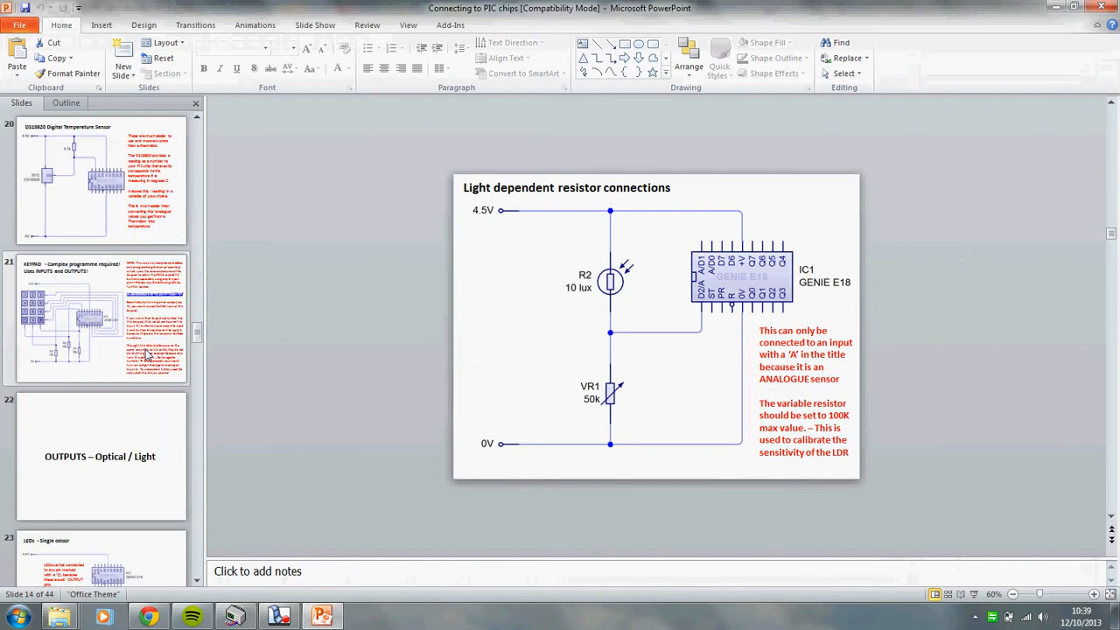
pyautogui.scroll(-1, 147, 367)
pyautogui.click(149, 409)
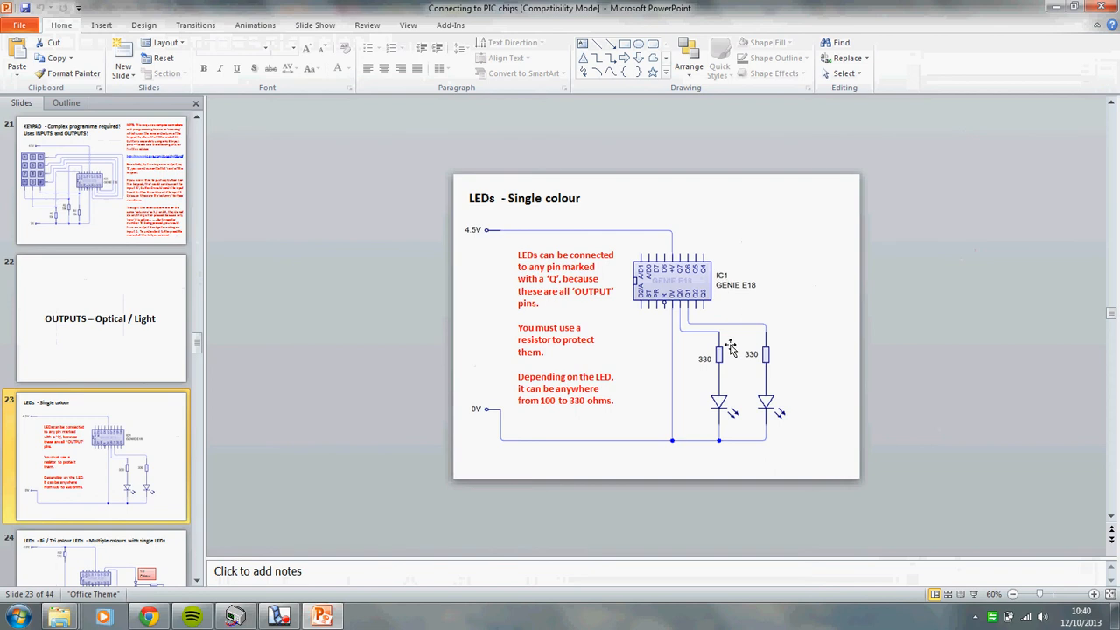
pyautogui.scroll(4, 126, 389)
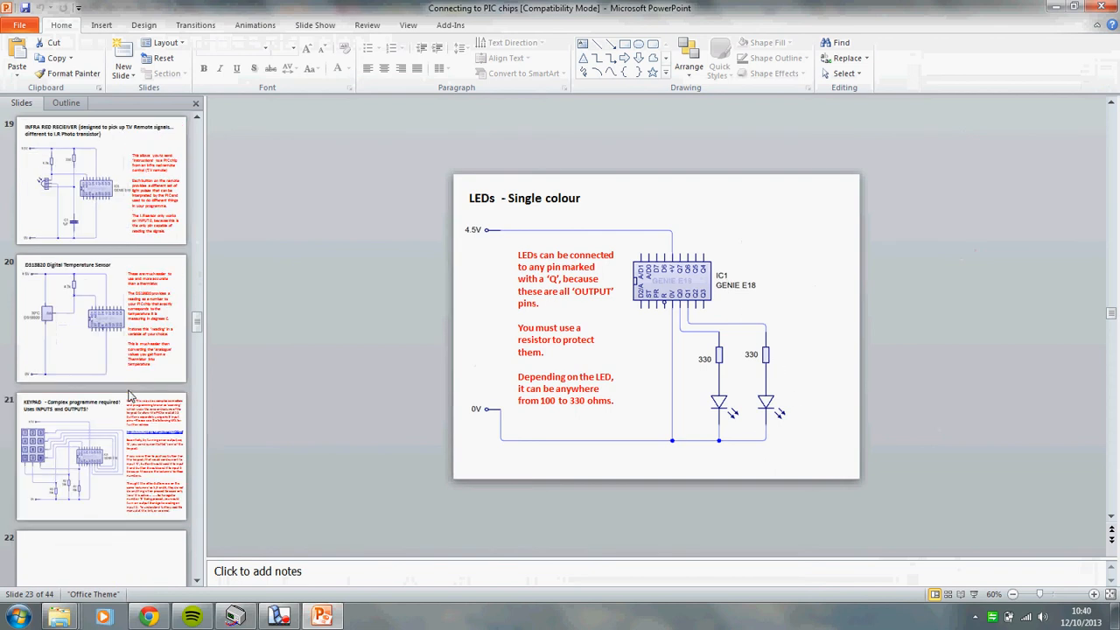
pyautogui.scroll(5, 130, 395)
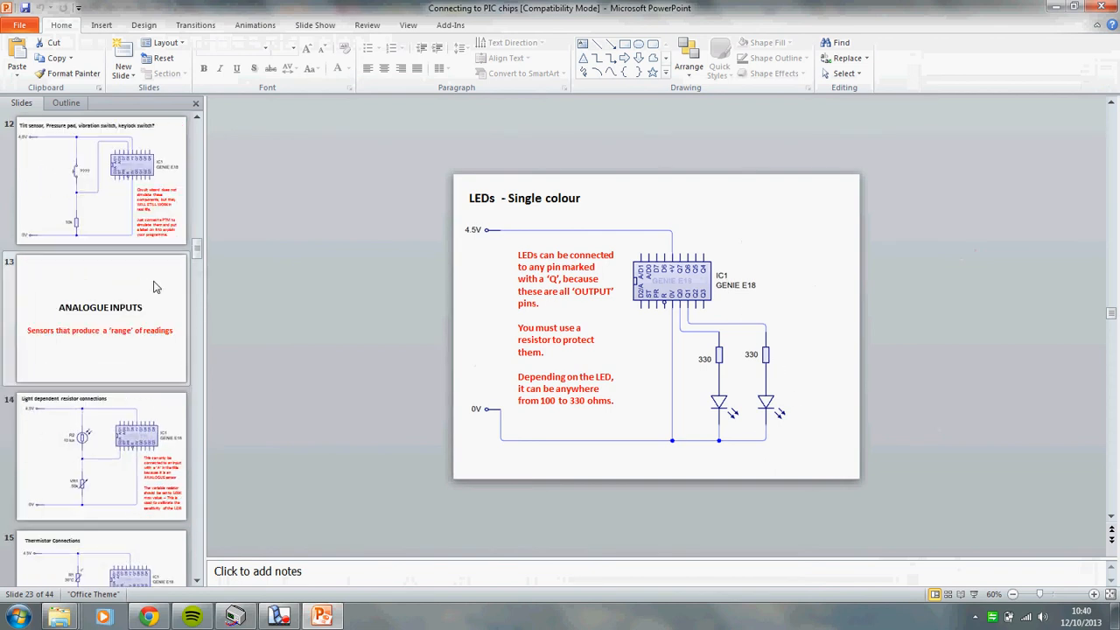
pyautogui.click(147, 308)
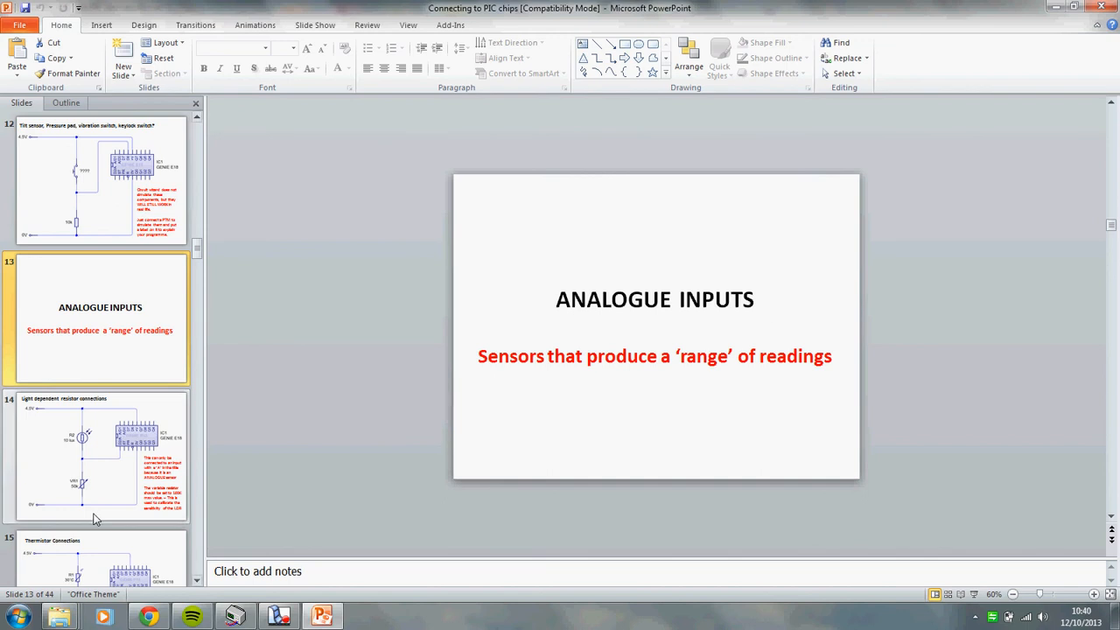
pyautogui.click(81, 466)
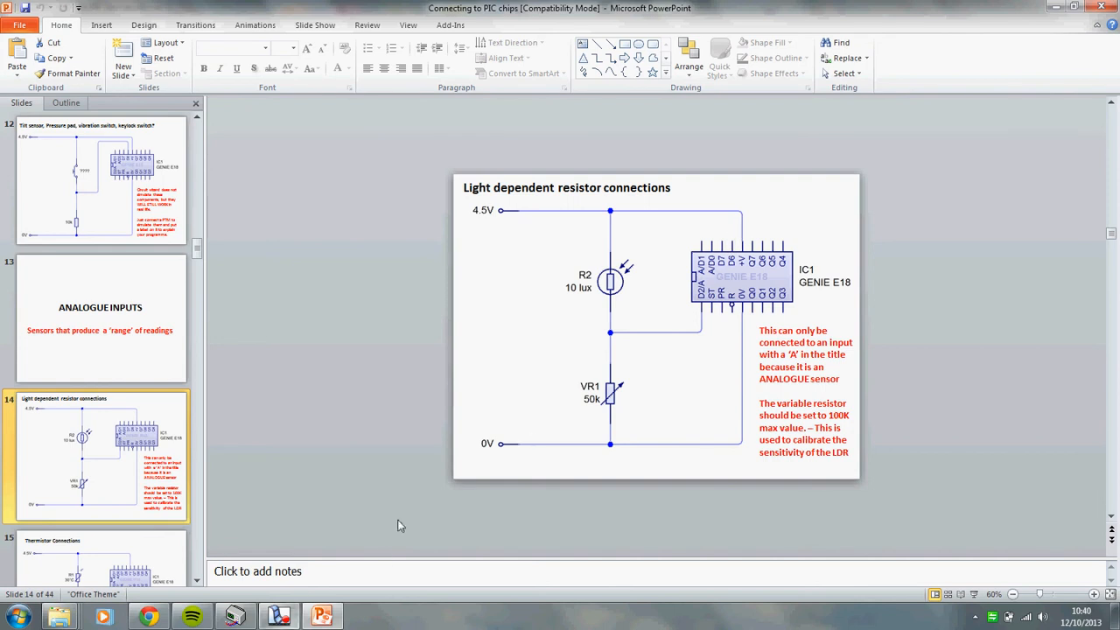
# Back in Circuit Wizard, wire the junction between LDR R5 and variable resistor VR1 to pin A/D1 of IC3
pyautogui.click(237, 617)
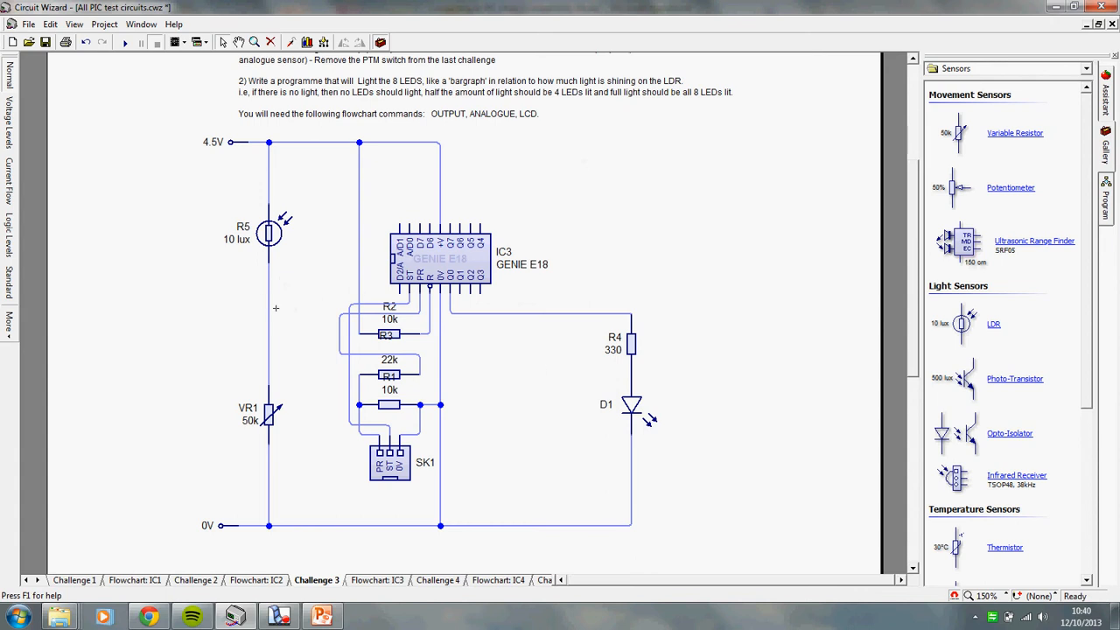
pyautogui.moveTo(269, 303)
pyautogui.mouseDown()
pyautogui.moveTo(317, 222)
pyautogui.moveTo(384, 193)
pyautogui.moveTo(400, 230)
pyautogui.mouseUp()
pyautogui.scroll(4, 495, 167)
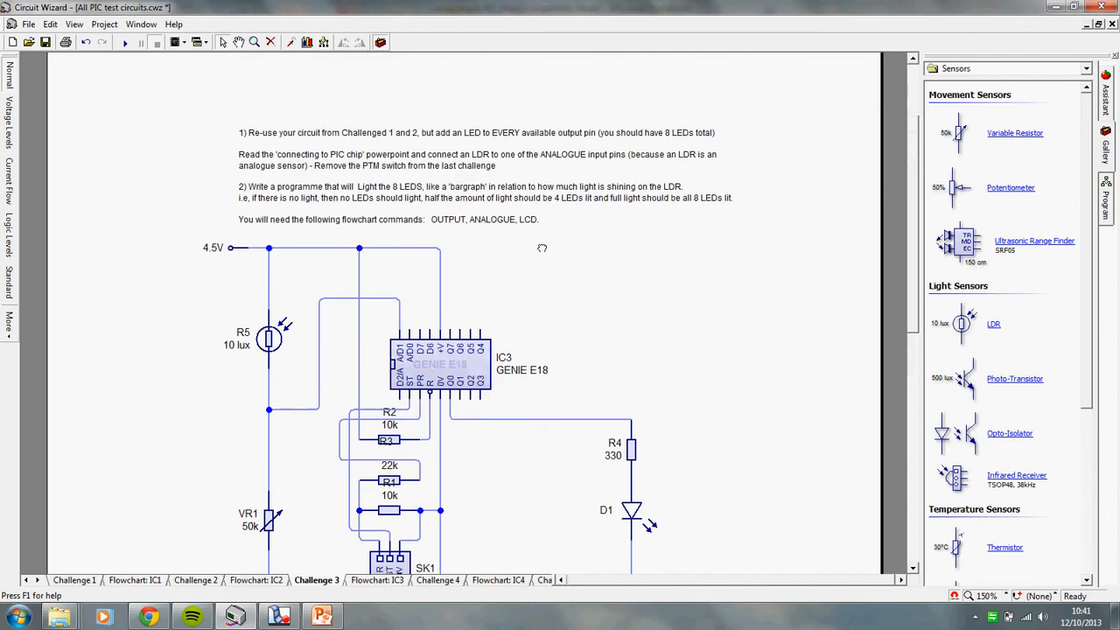
pyautogui.moveTo(542, 235); pyautogui.dragTo(543, 228)
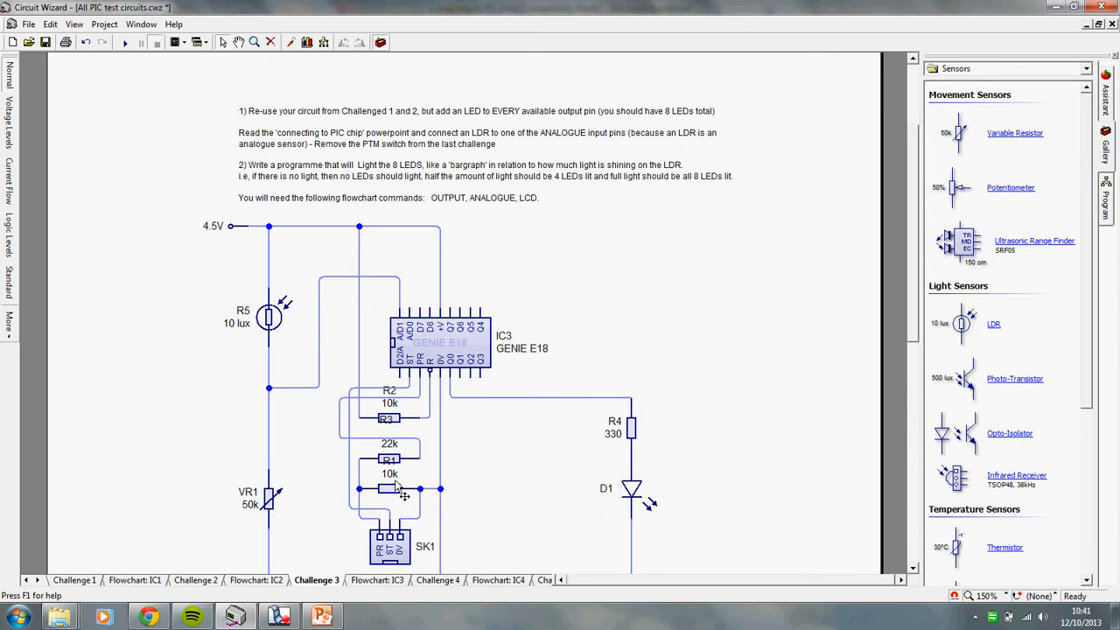
pyautogui.click(518, 203)
pyautogui.click(542, 232)
# In the IC3 flowchart, add an Analogue decision directly below the Start command
pyautogui.click(377, 580)
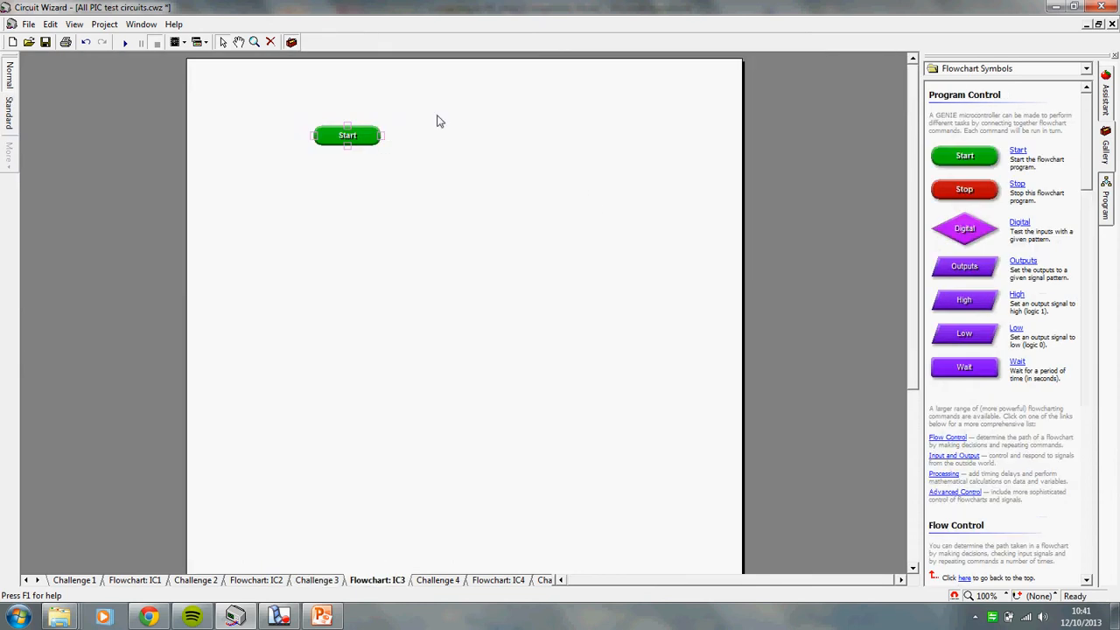
pyautogui.scroll(-1, 1094, 153)
pyautogui.scroll(-5, 1093, 153)
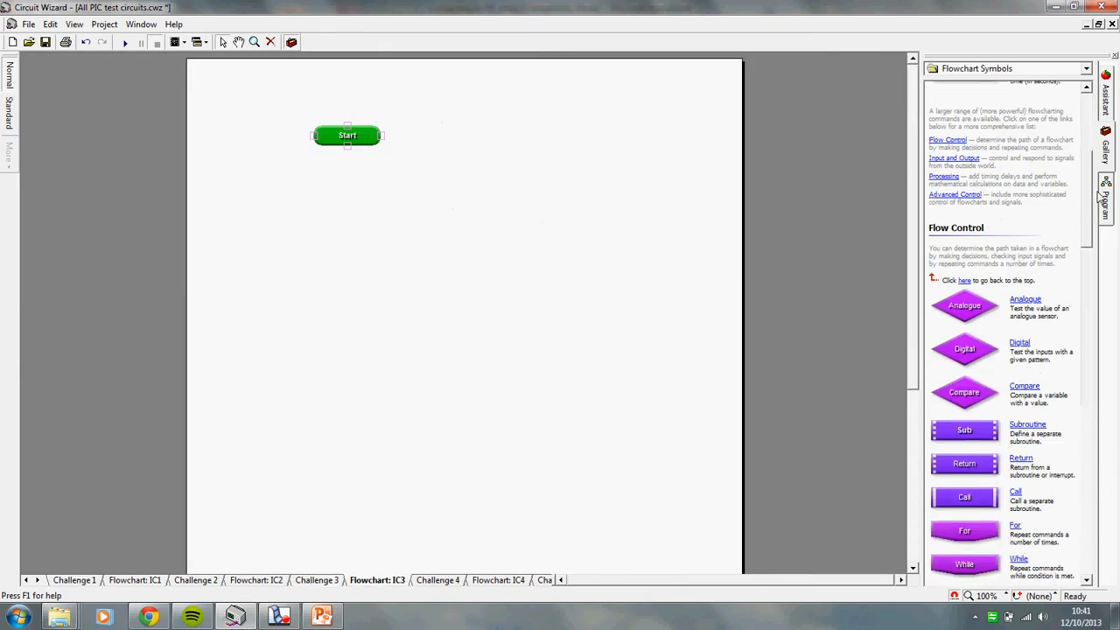
pyautogui.moveTo(551, 248); pyautogui.dragTo(344, 191)
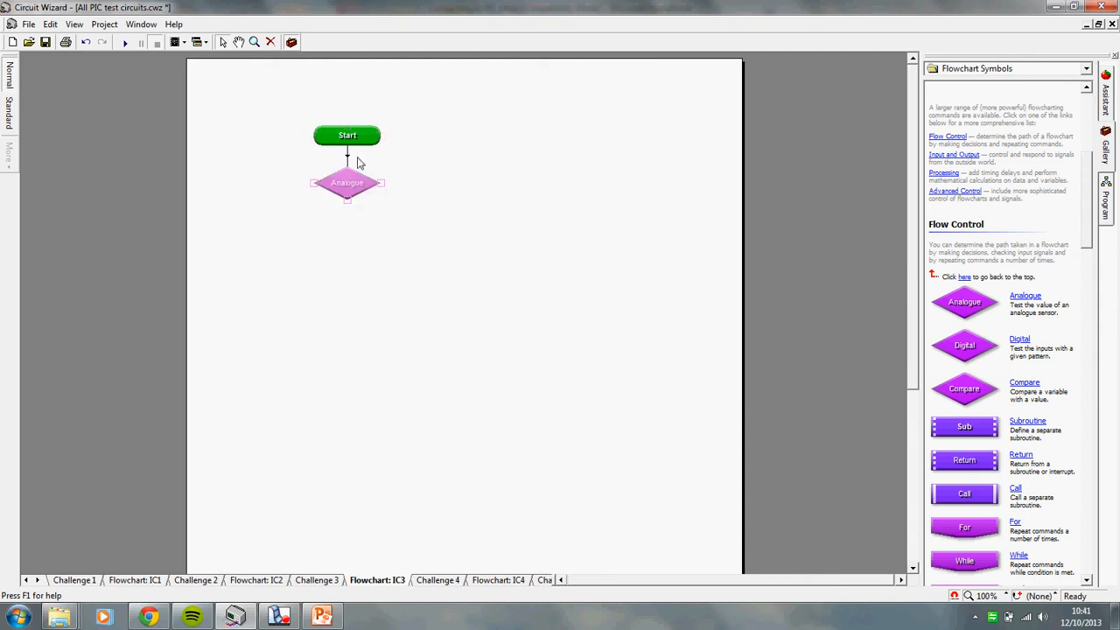
# Check the Analogue command's sensor options against the IC3 pin the LDR is wired to in the Challenge 3 circuit
pyautogui.doubleClick(350, 184)
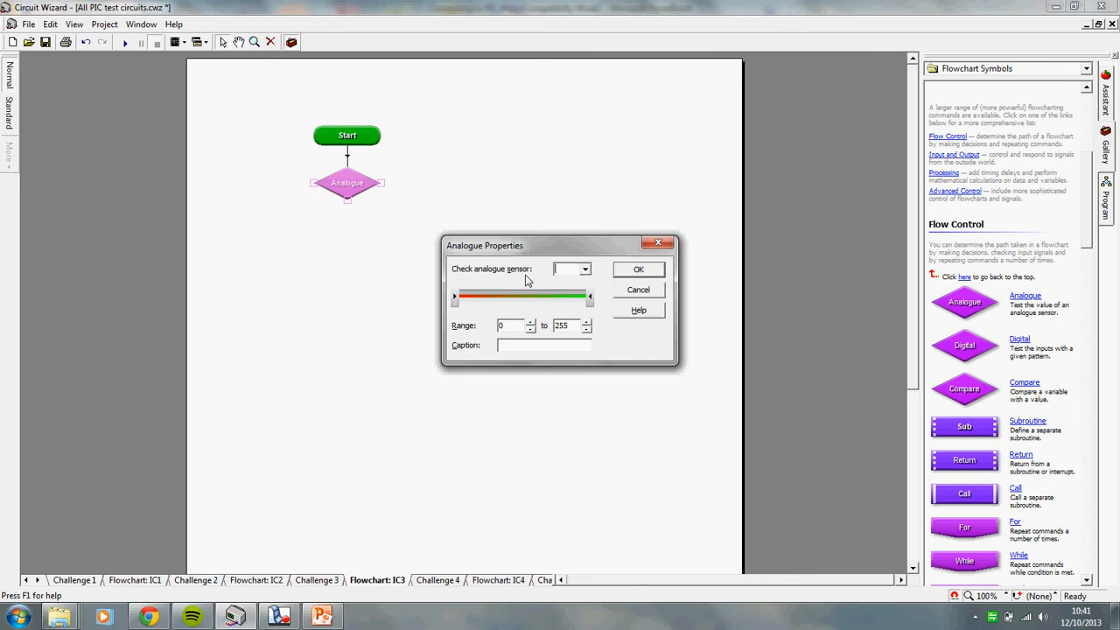
pyautogui.click(585, 270)
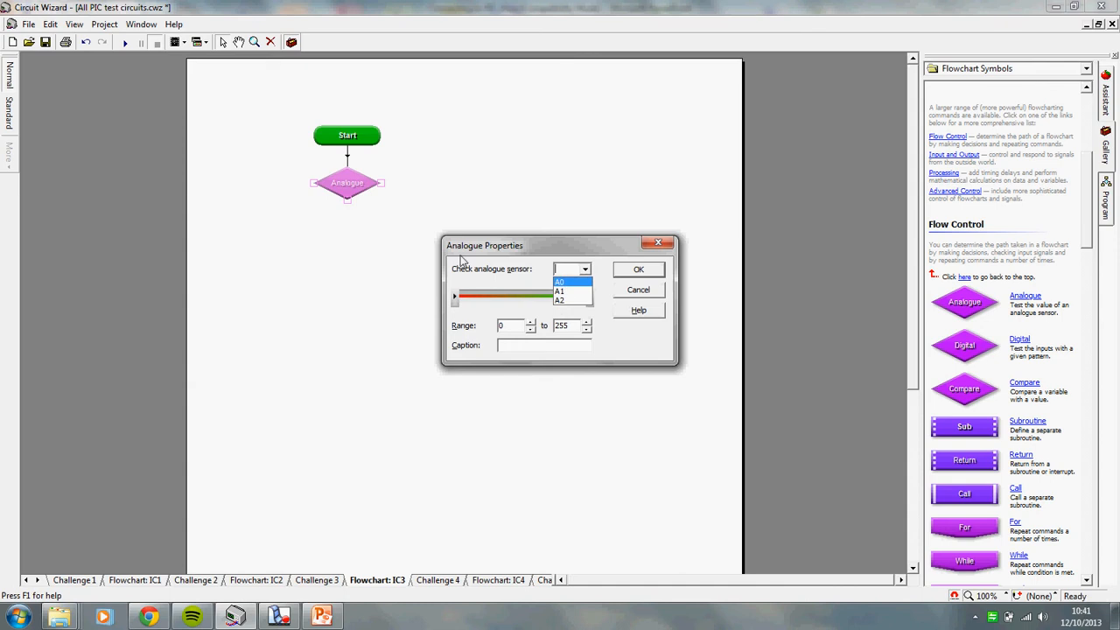
pyautogui.click(539, 202)
pyautogui.click(631, 294)
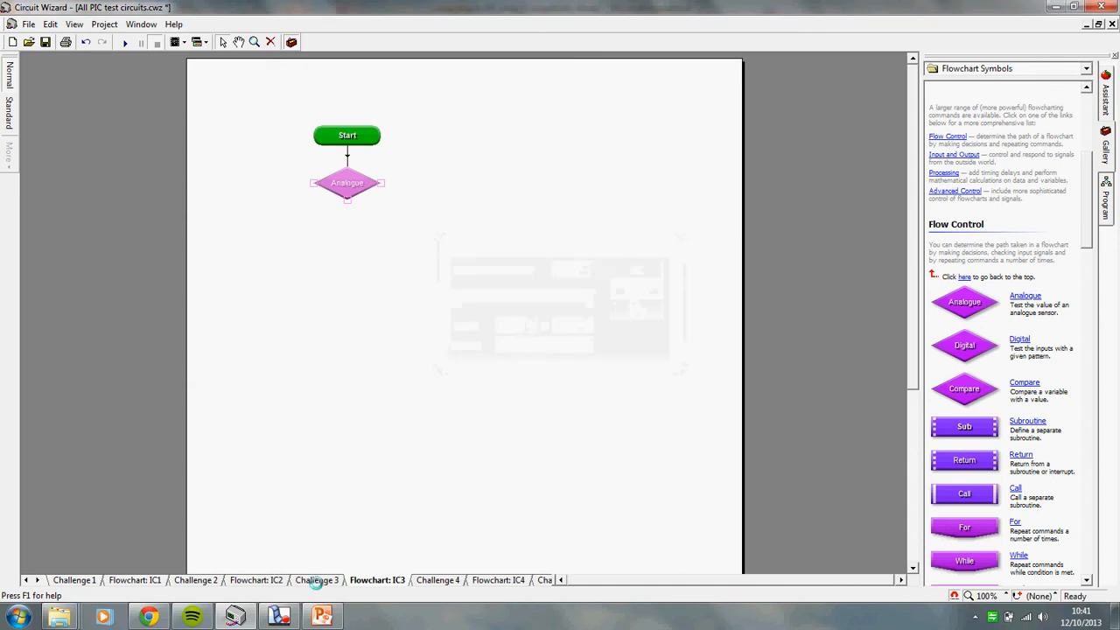
pyautogui.click(315, 580)
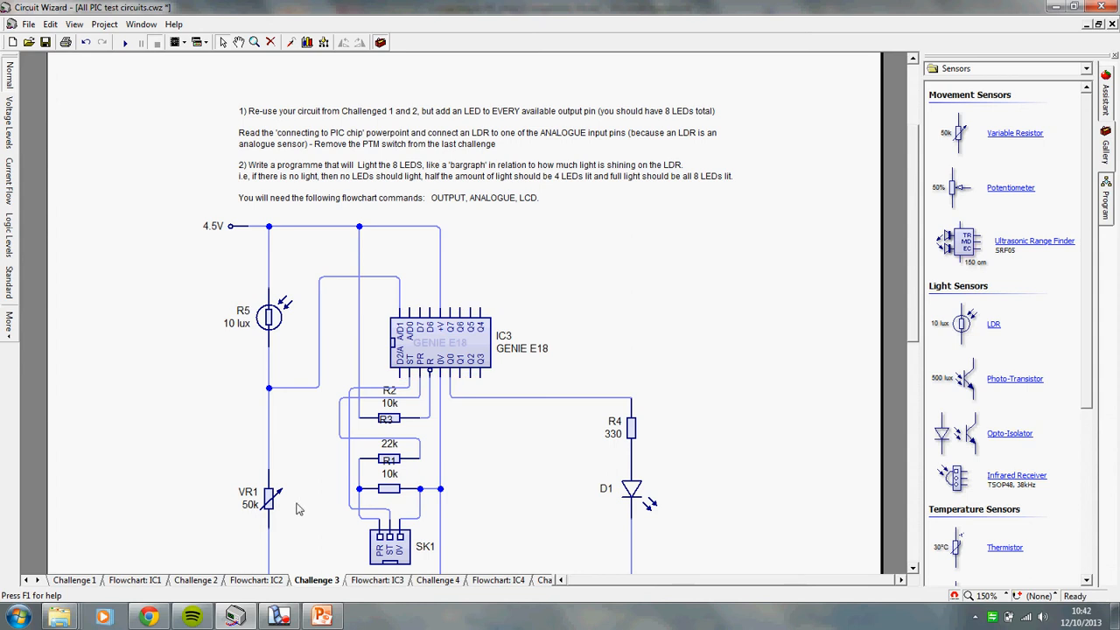
pyautogui.click(376, 580)
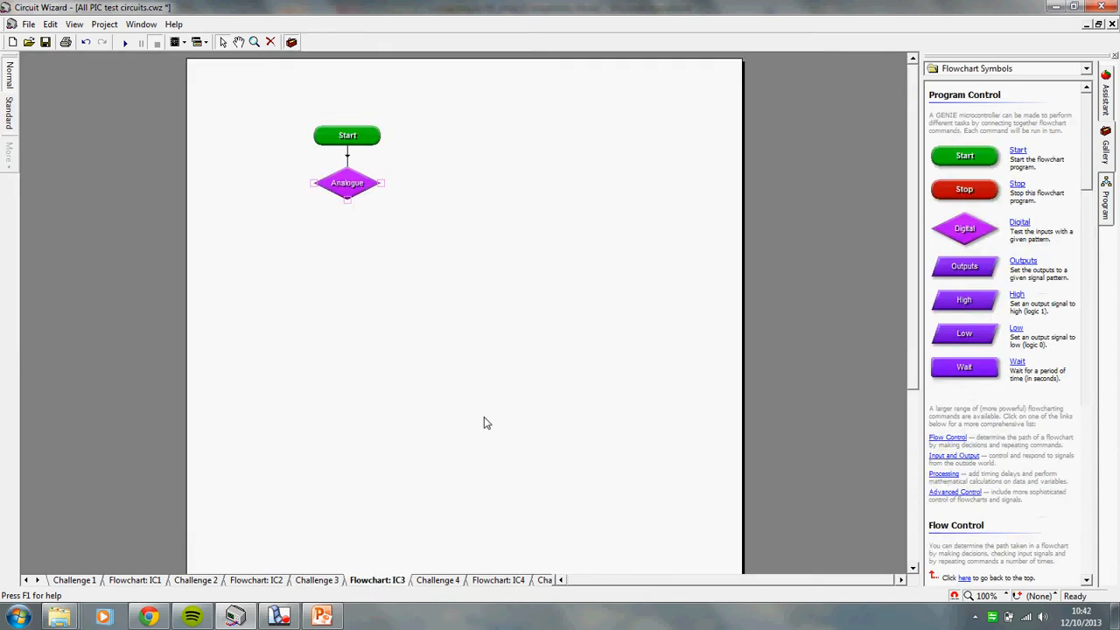
# Set the Analogue command to check sensor A1
pyautogui.doubleClick(366, 195)
pyautogui.click(586, 269)
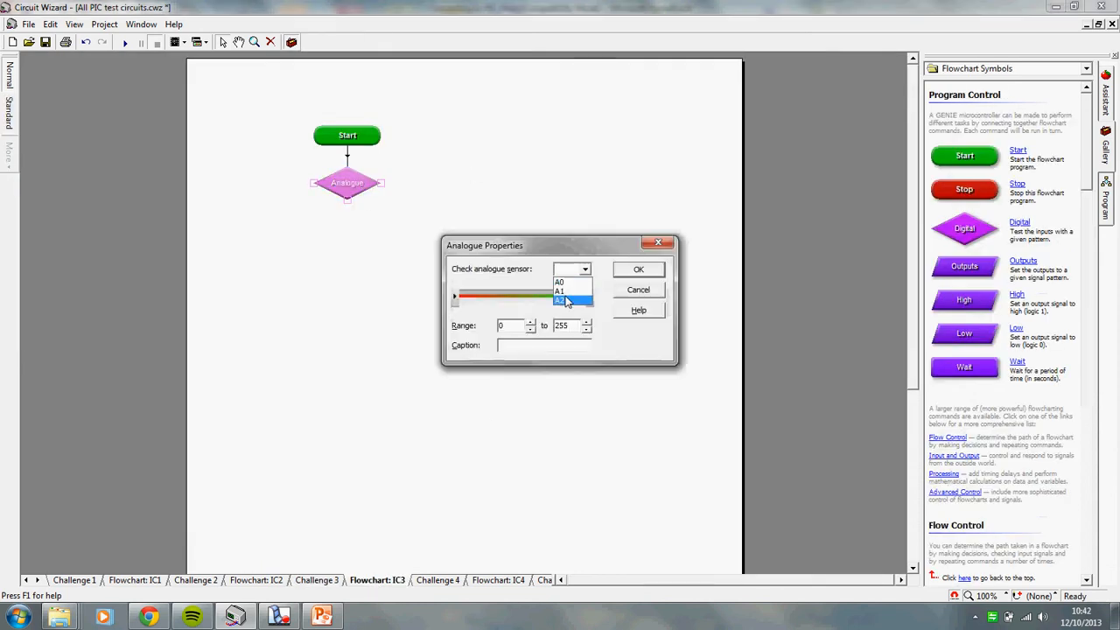
pyautogui.click(560, 281)
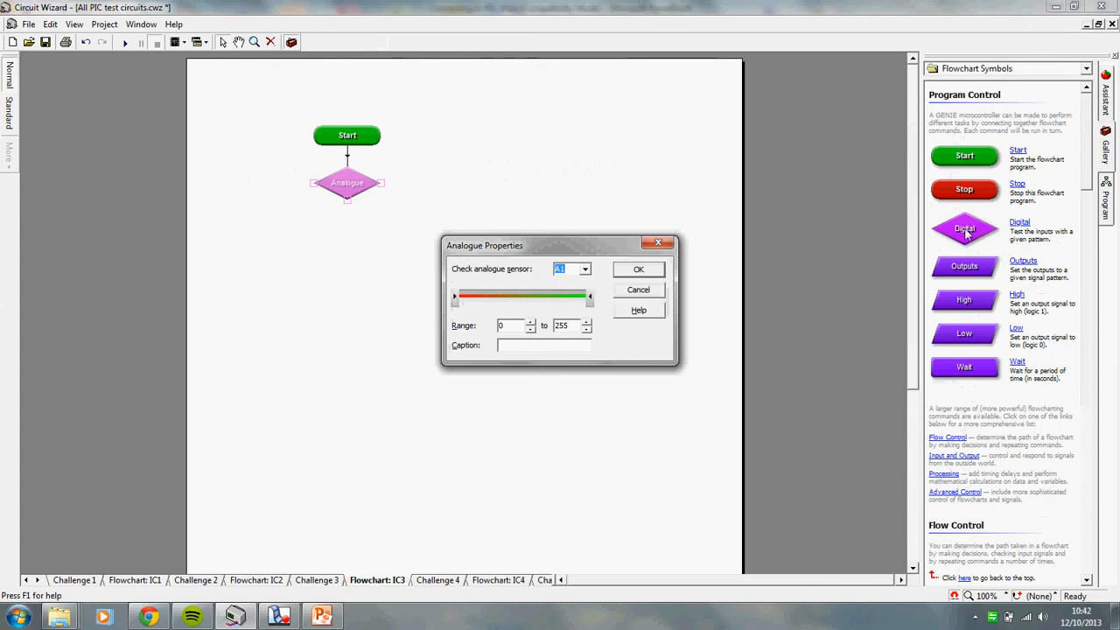
pyautogui.click(639, 269)
pyautogui.moveTo(966, 236); pyautogui.dragTo(571, 182)
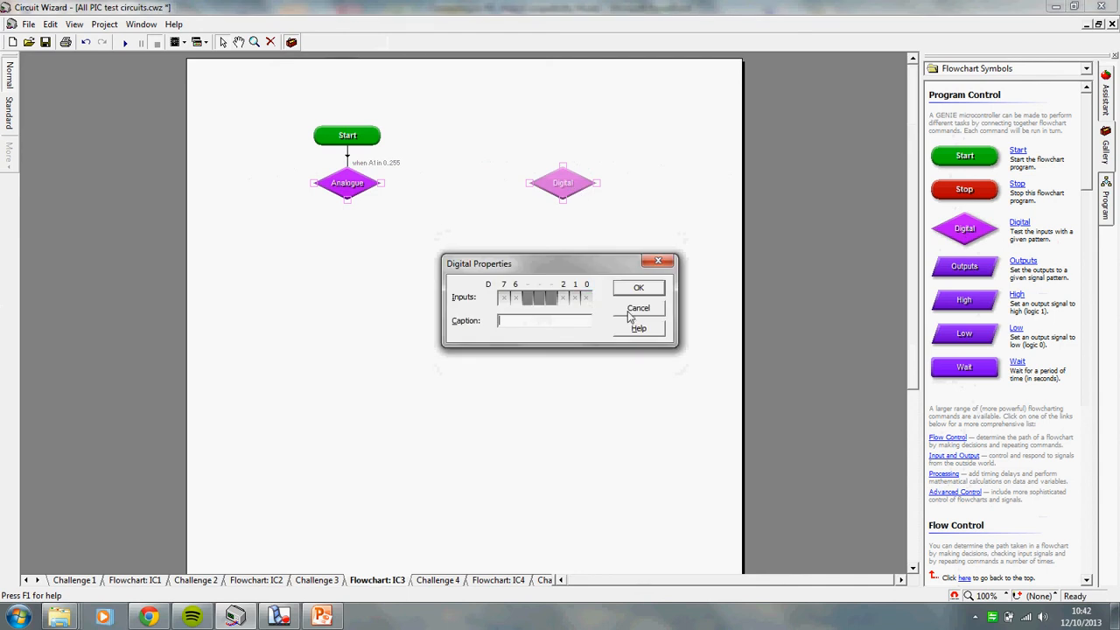
pyautogui.click(638, 307)
pyautogui.doubleClick(359, 188)
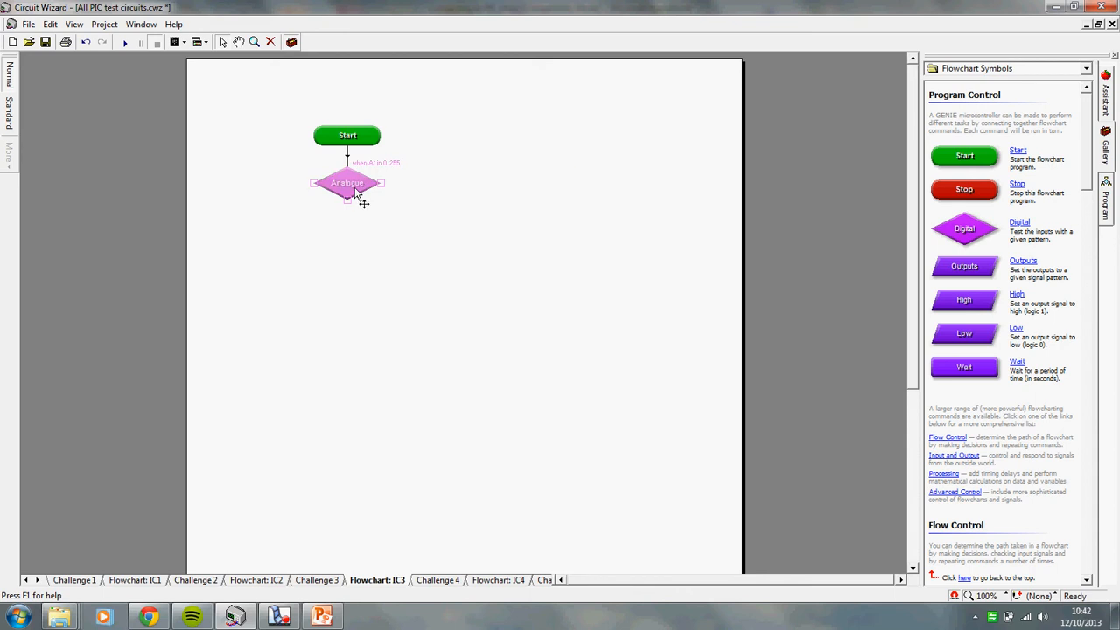
pyautogui.moveTo(593, 298)
pyautogui.mouseDown()
pyautogui.moveTo(528, 301)
pyautogui.moveTo(590, 297)
pyautogui.mouseUp()
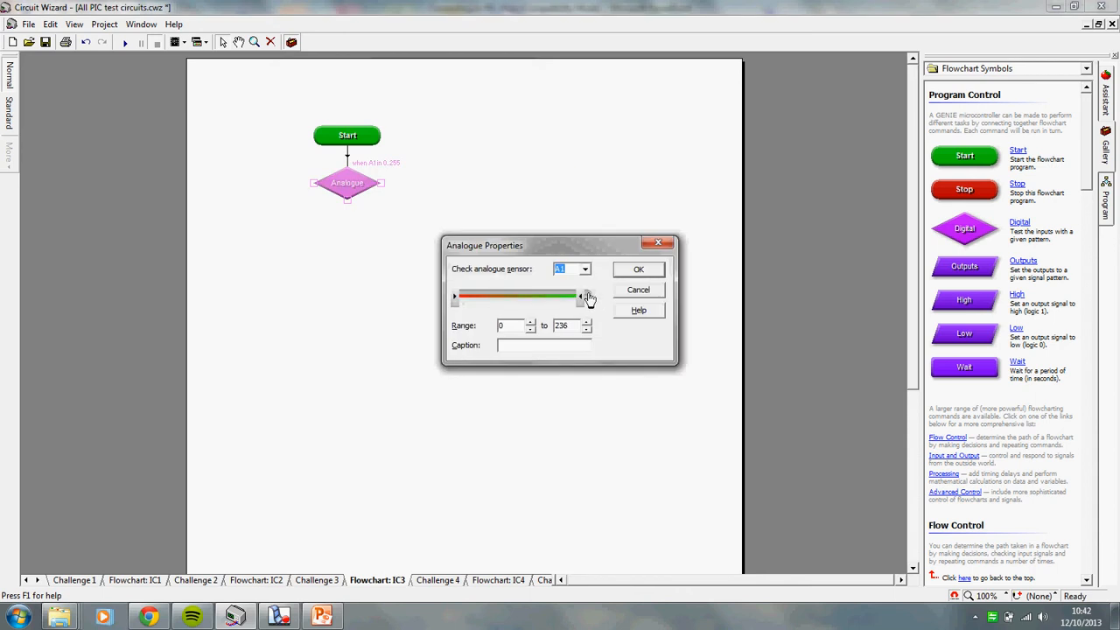
pyautogui.moveTo(457, 300)
pyautogui.mouseDown()
pyautogui.moveTo(551, 305)
pyautogui.moveTo(453, 300)
pyautogui.mouseUp()
pyautogui.moveTo(589, 299)
pyautogui.mouseDown()
pyautogui.moveTo(545, 301)
pyautogui.moveTo(603, 301)
pyautogui.mouseUp()
pyautogui.click(636, 293)
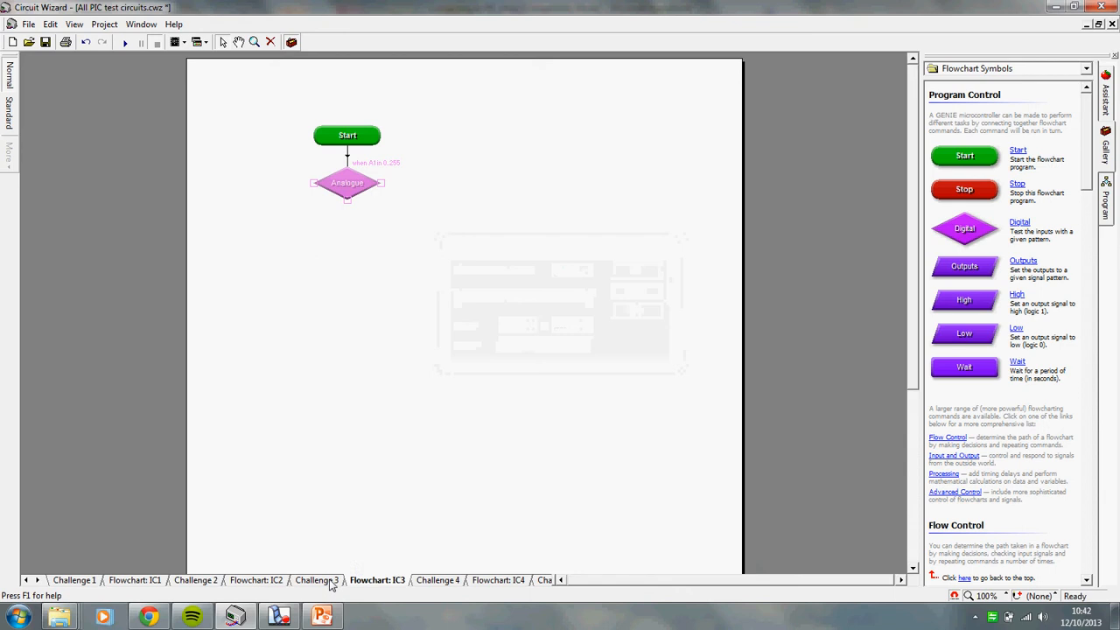
pyautogui.click(299, 584)
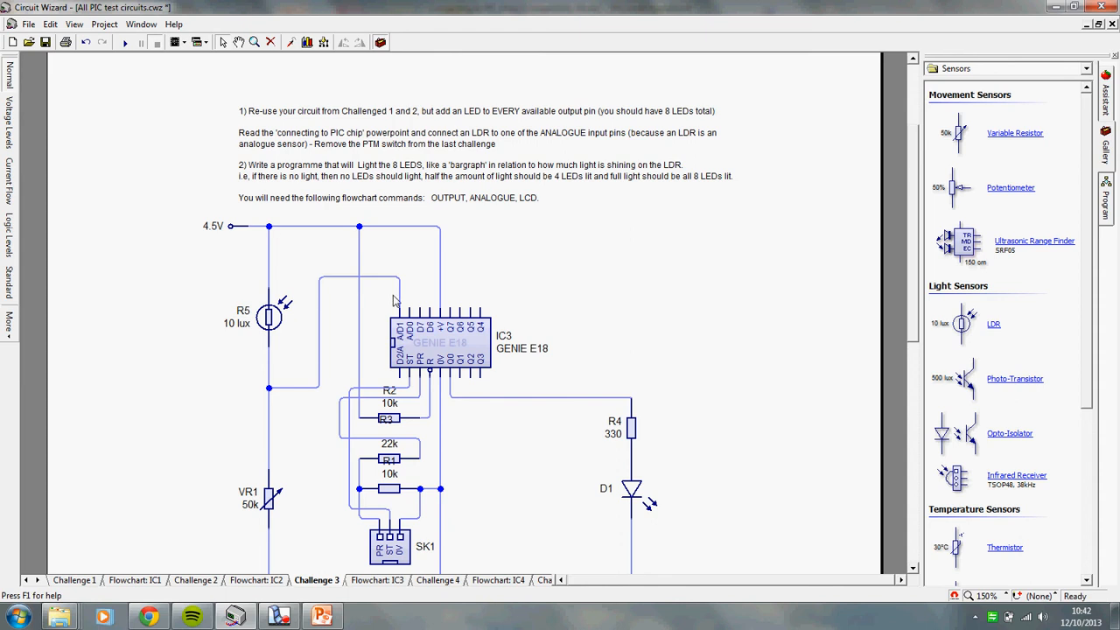
pyautogui.click(376, 580)
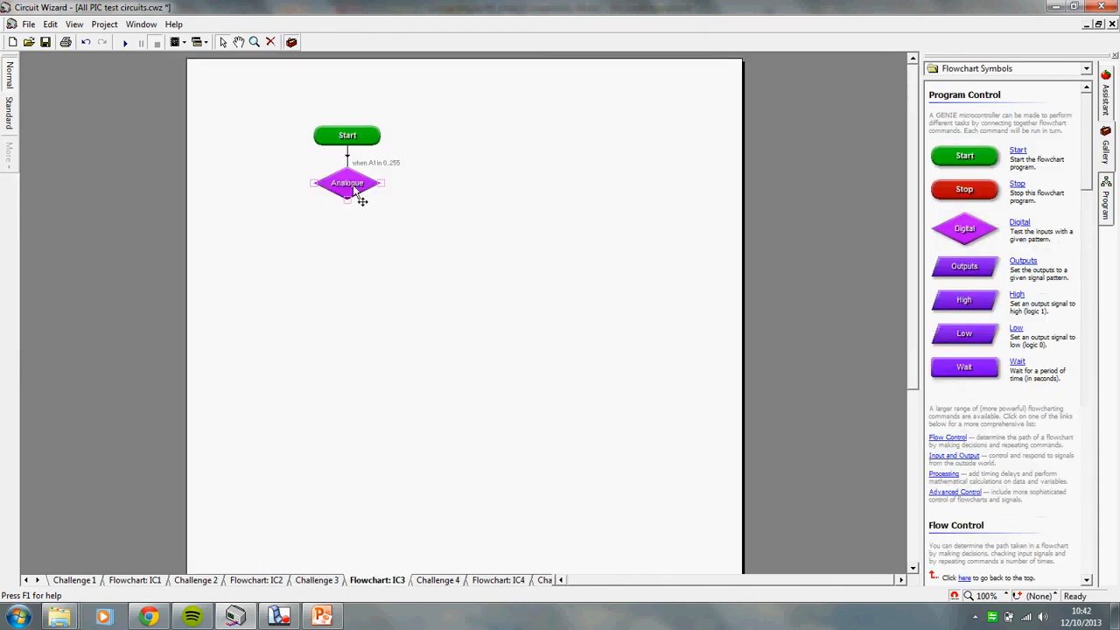
pyautogui.doubleClick(354, 189)
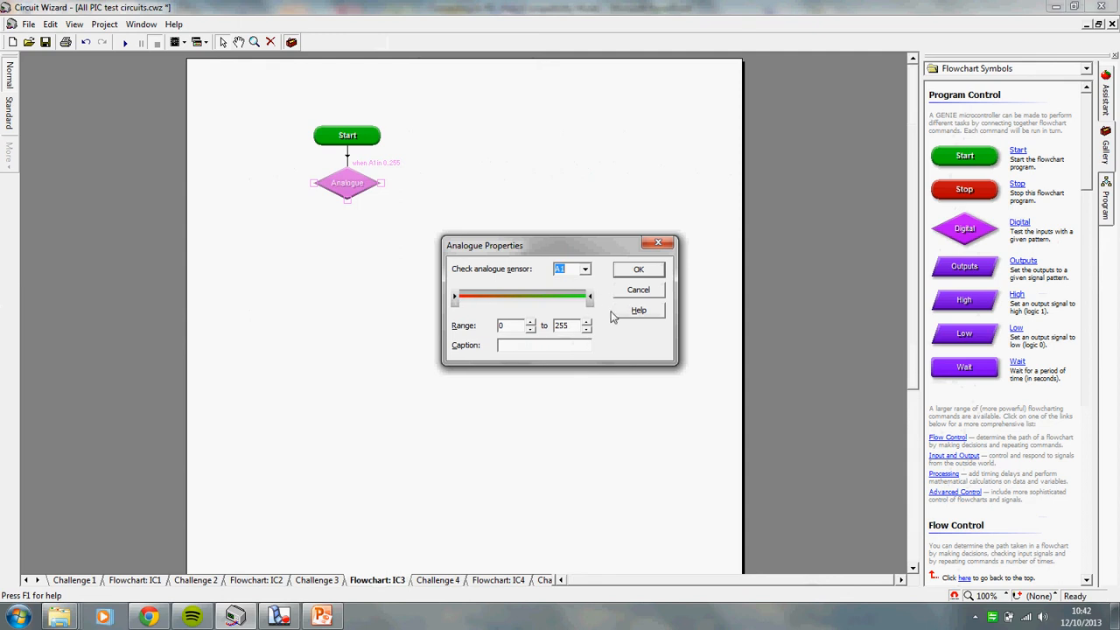
pyautogui.moveTo(588, 299)
pyautogui.mouseDown()
pyautogui.moveTo(465, 300)
pyautogui.moveTo(610, 297)
pyautogui.mouseUp()
pyautogui.click(641, 293)
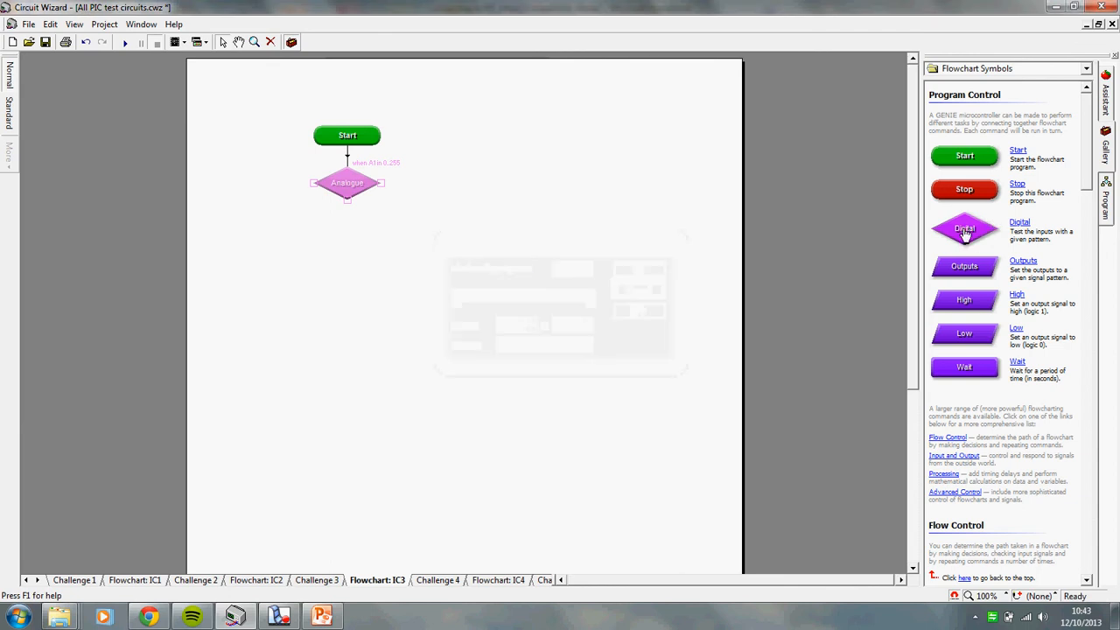
# Set the Analogue command's range to 0 to 125 and caption it "Is LDR in range 0-125?"
pyautogui.doubleClick(366, 186)
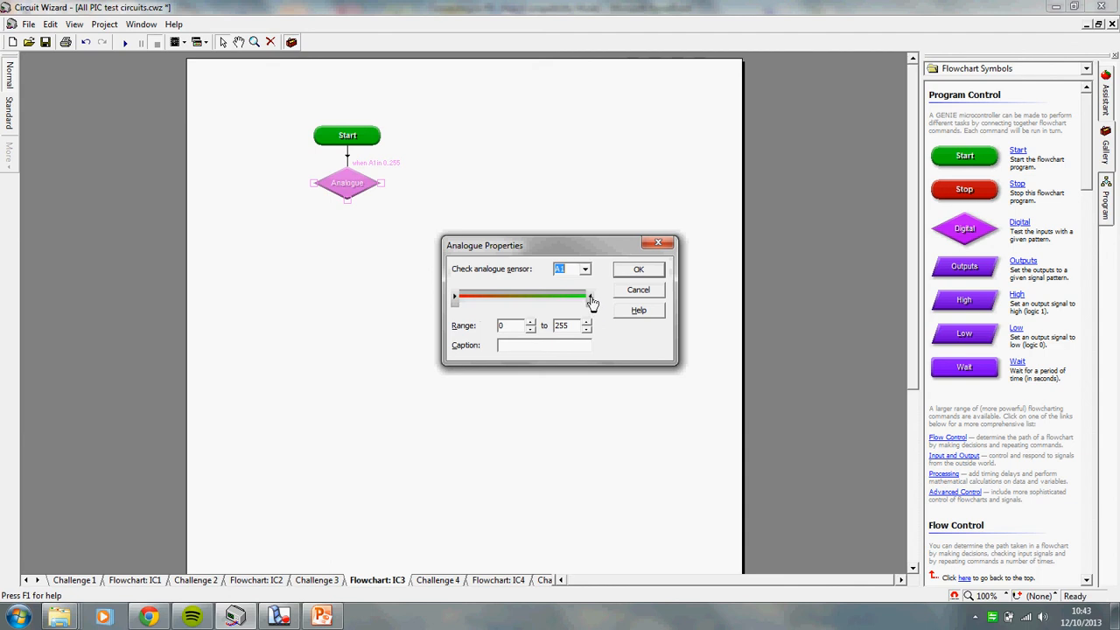
pyautogui.moveTo(591, 302); pyautogui.dragTo(522, 303)
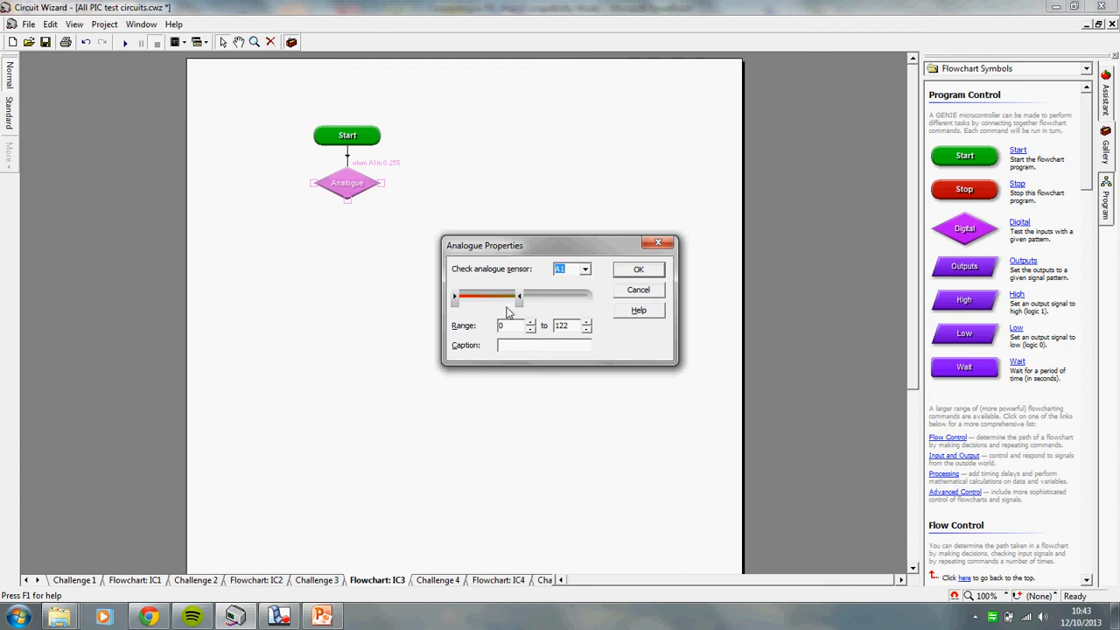
pyautogui.moveTo(519, 303)
pyautogui.mouseDown()
pyautogui.moveTo(532, 300)
pyautogui.moveTo(520, 302)
pyautogui.mouseUp()
pyautogui.click(576, 328)
pyautogui.press('BackSpace')
pyautogui.write('1')
pyautogui.press('BackSpace')
pyautogui.write('5')
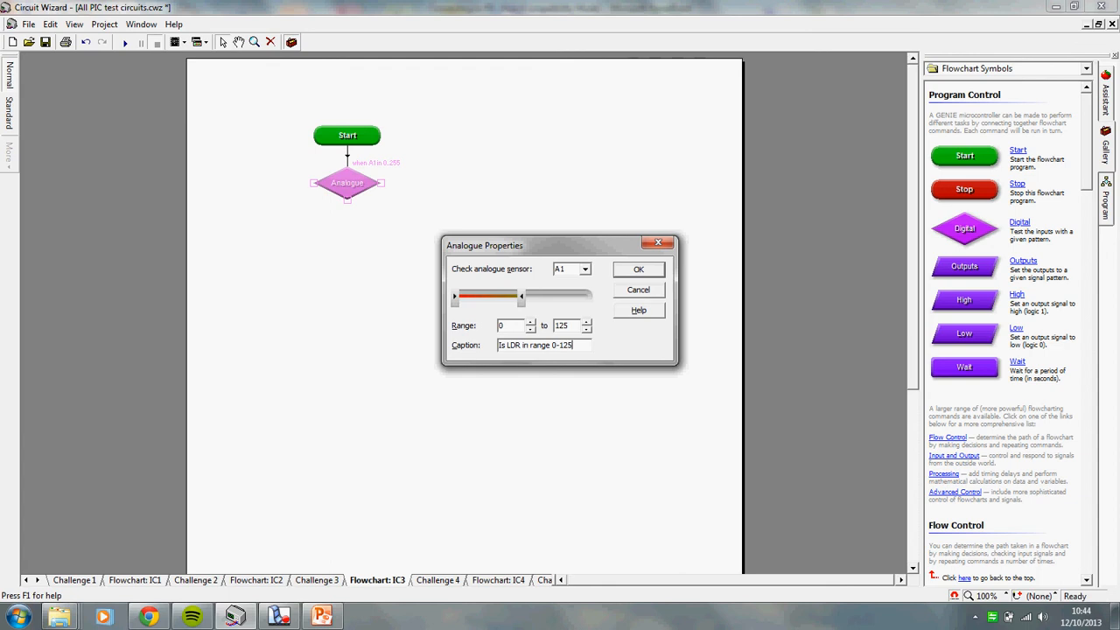
pyautogui.press('Return')
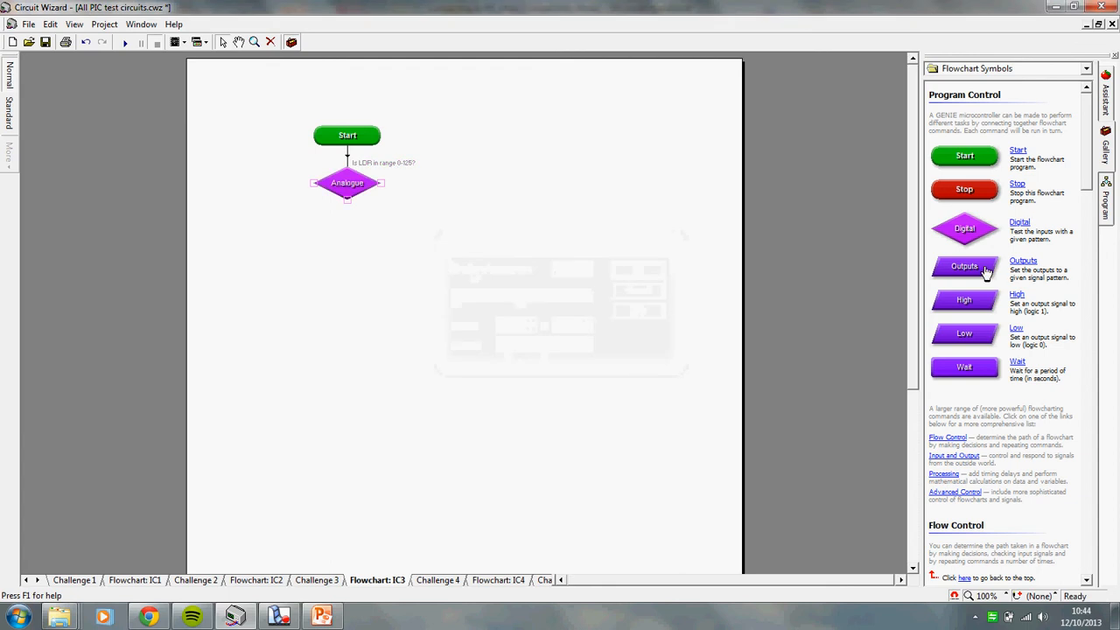
# Add an Outputs command below the Analogue decision, connected to its yes branch
pyautogui.moveTo(986, 272); pyautogui.dragTo(353, 246)
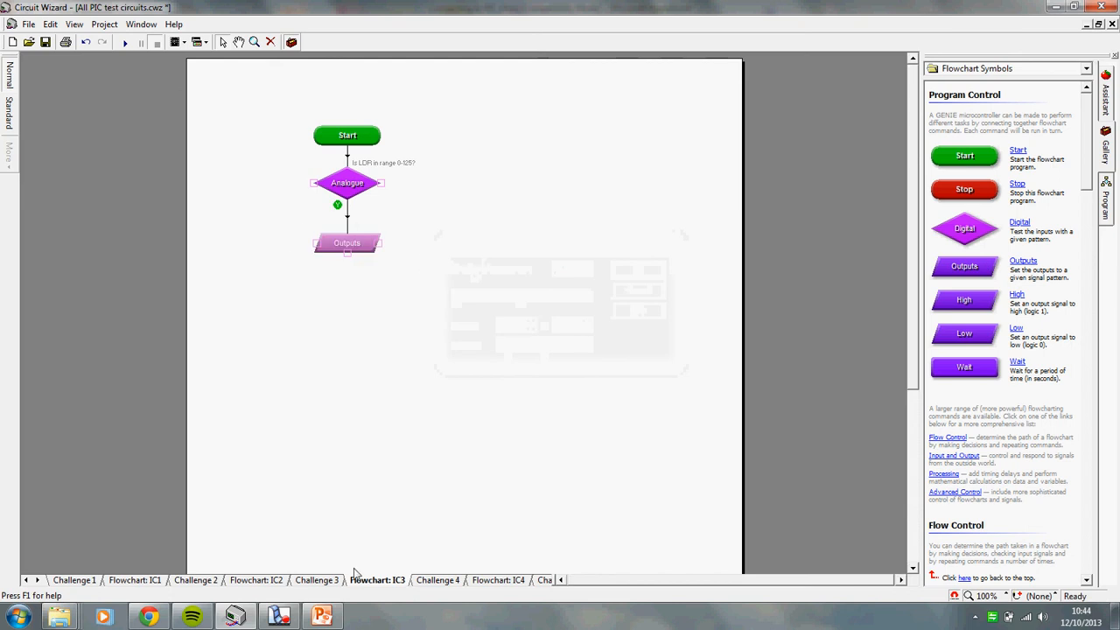
# Check the LED's output pin in the Challenge 3 circuit, and set the Outputs command to Q0 high with the caption "Turn LED on"
pyautogui.click(317, 581)
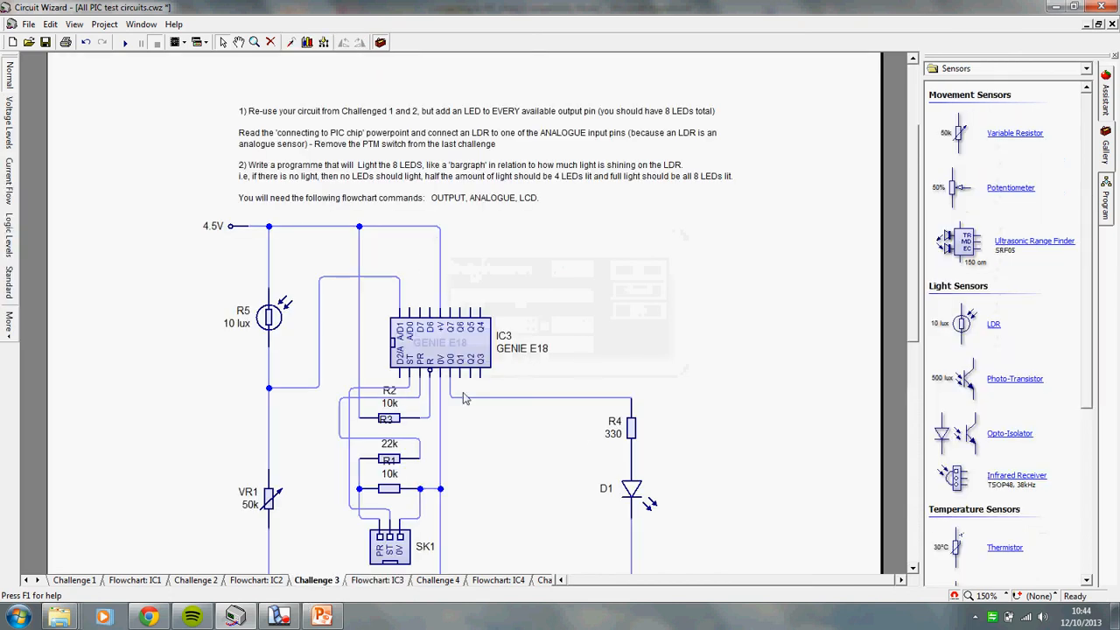
pyautogui.click(390, 582)
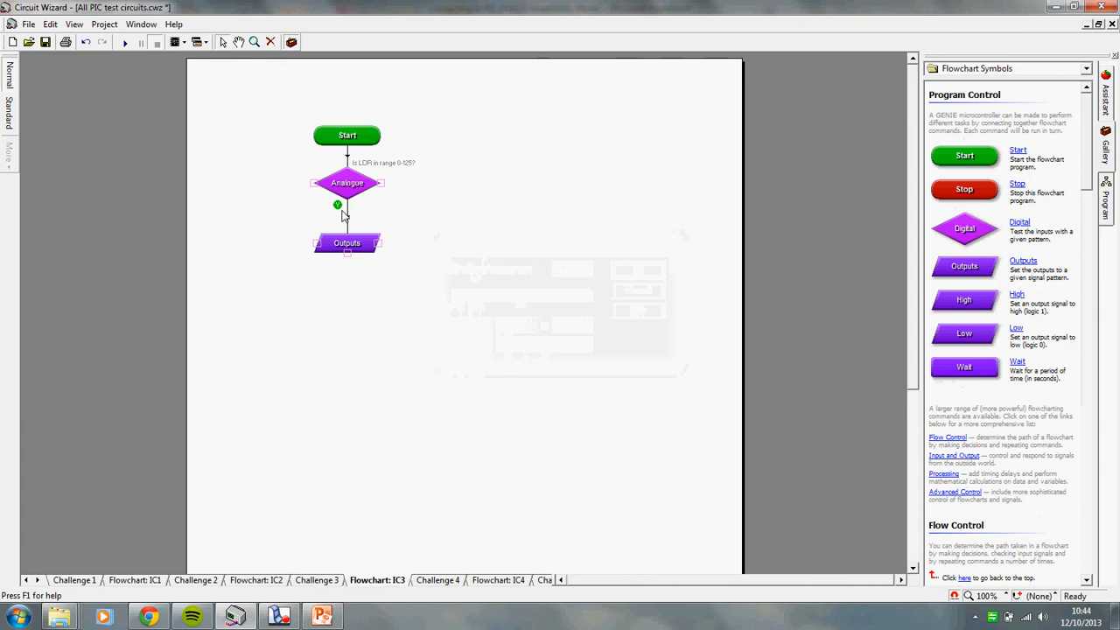
pyautogui.doubleClick(361, 244)
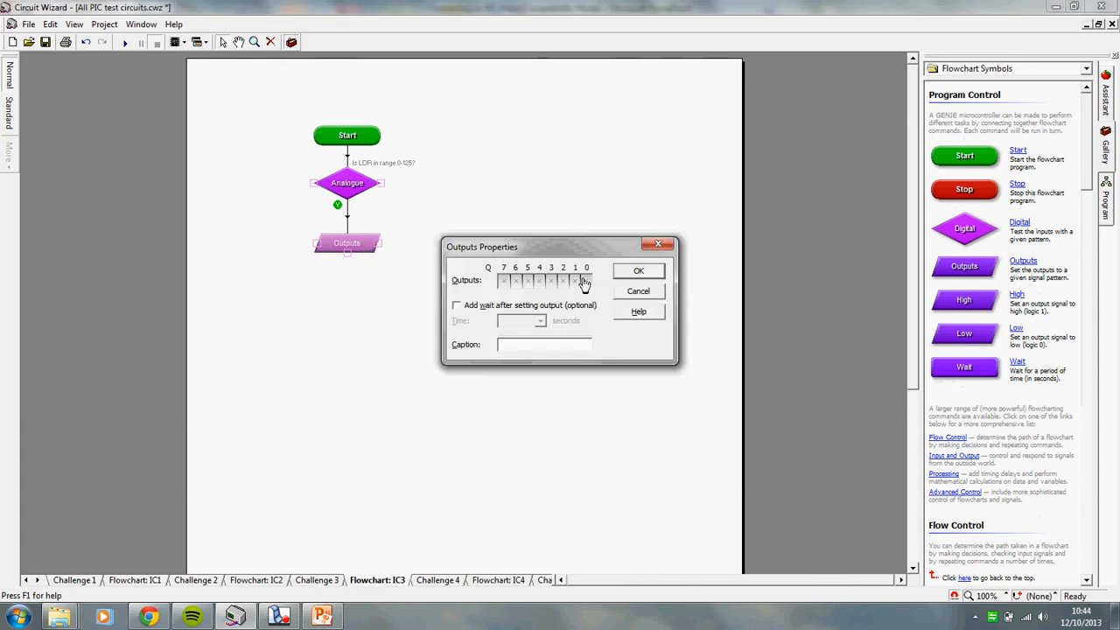
pyautogui.click(585, 281)
pyautogui.write('Turn LED on')
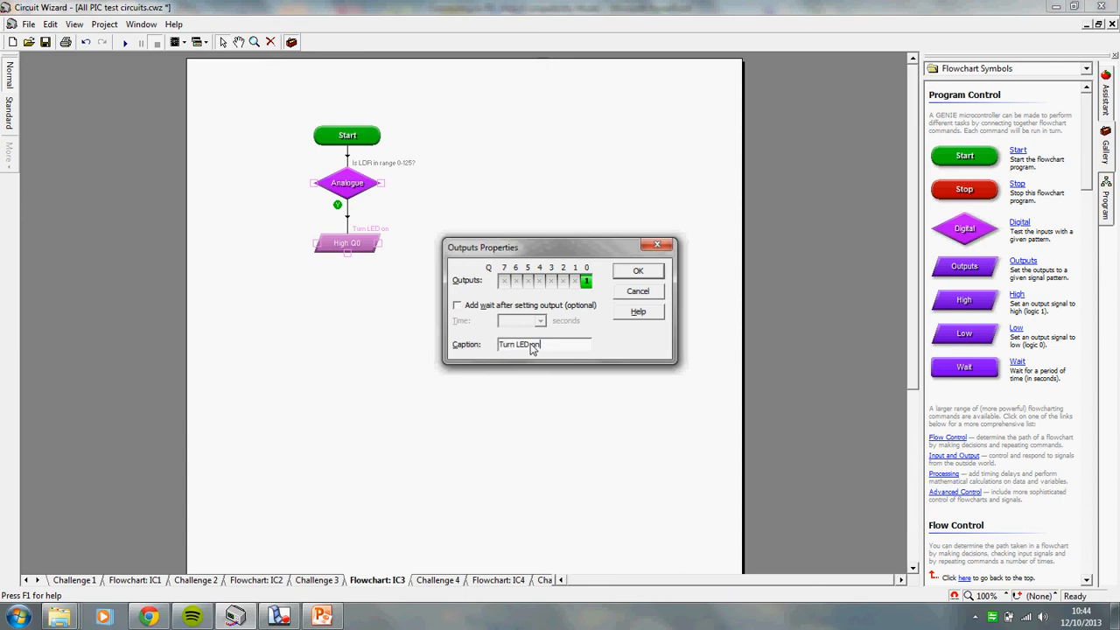
pyautogui.press('Return')
# Add an Outputs command on the Analogue decision's no branch, setting Q0 low with the caption "Turn off Output"
pyautogui.moveTo(982, 270); pyautogui.dragTo(425, 183)
pyautogui.doubleClick(459, 184)
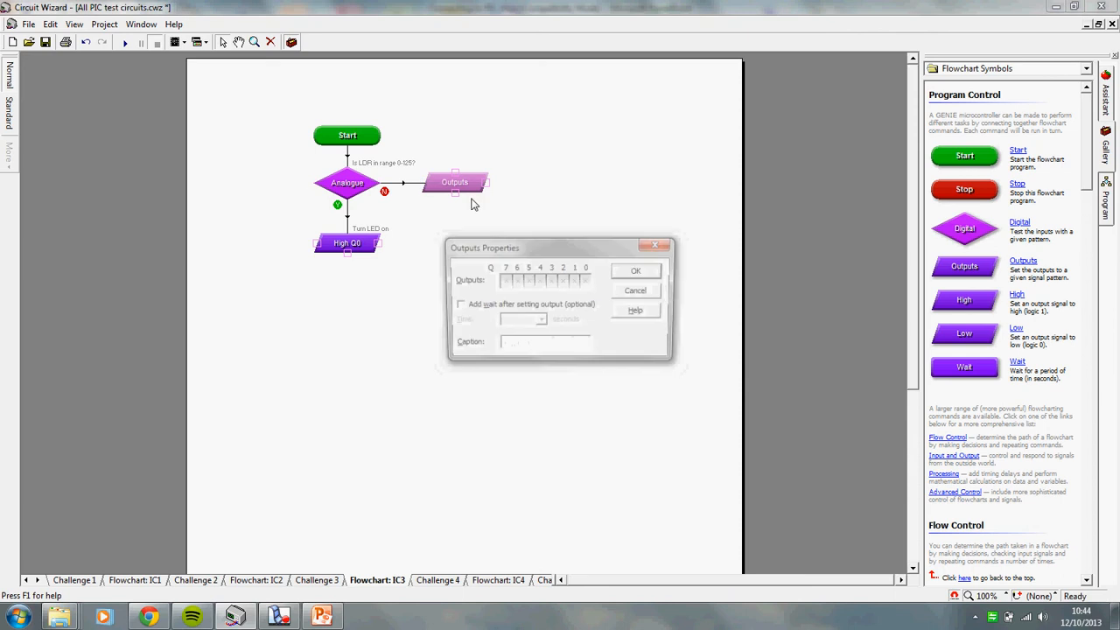
pyautogui.click(585, 280)
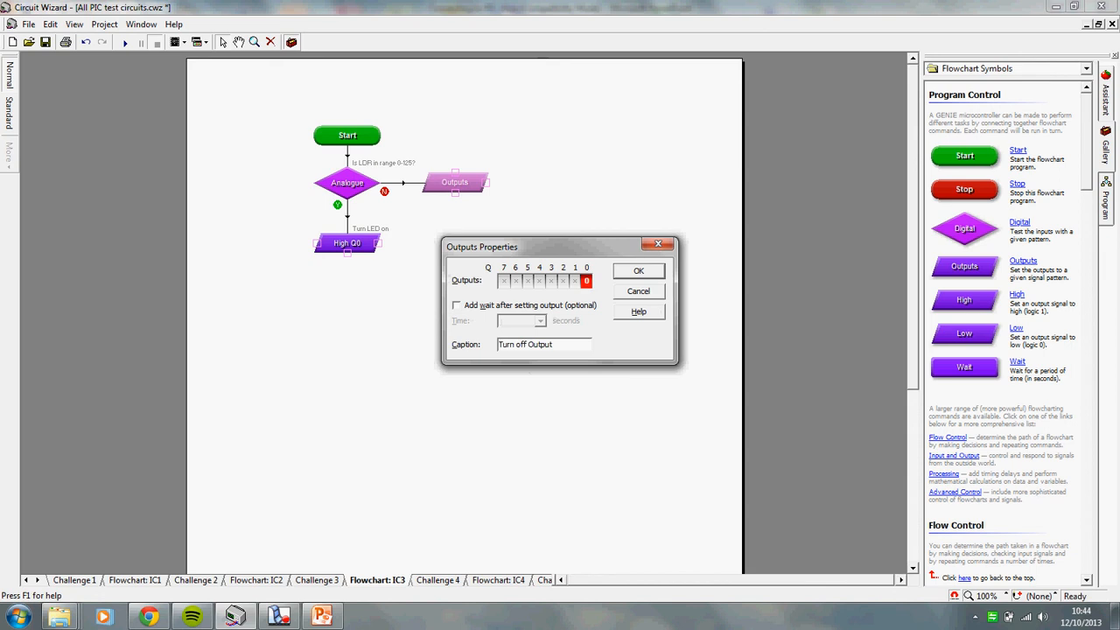
pyautogui.press('Return')
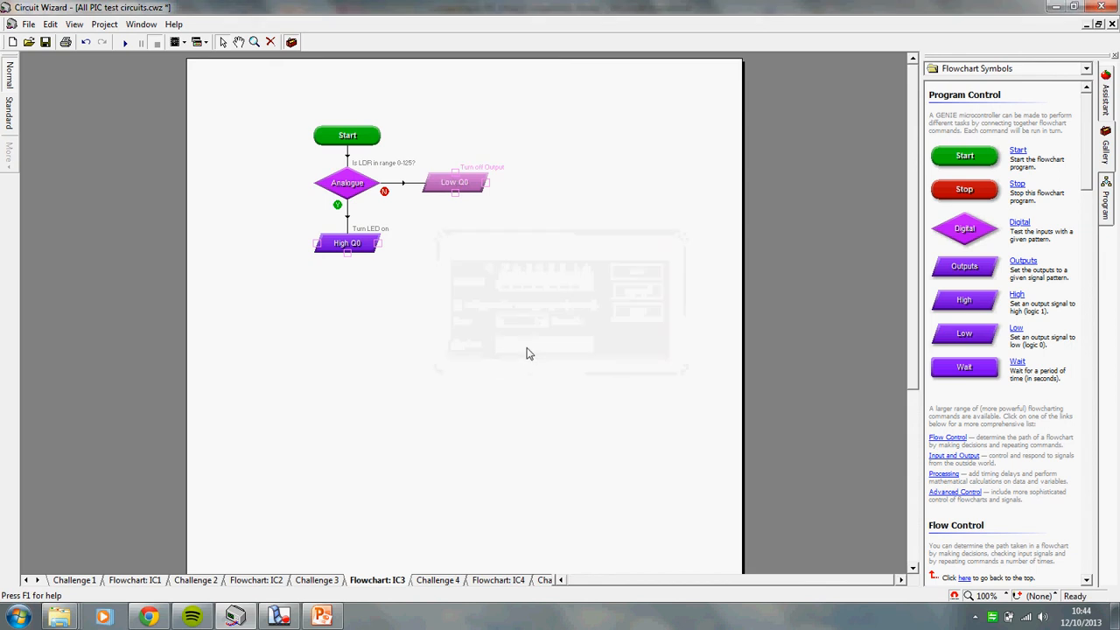
# Route the High Q0 and Low Q0 commands back to Start so the flowchart loops continuously
pyautogui.moveTo(347, 254); pyautogui.dragTo(277, 362)
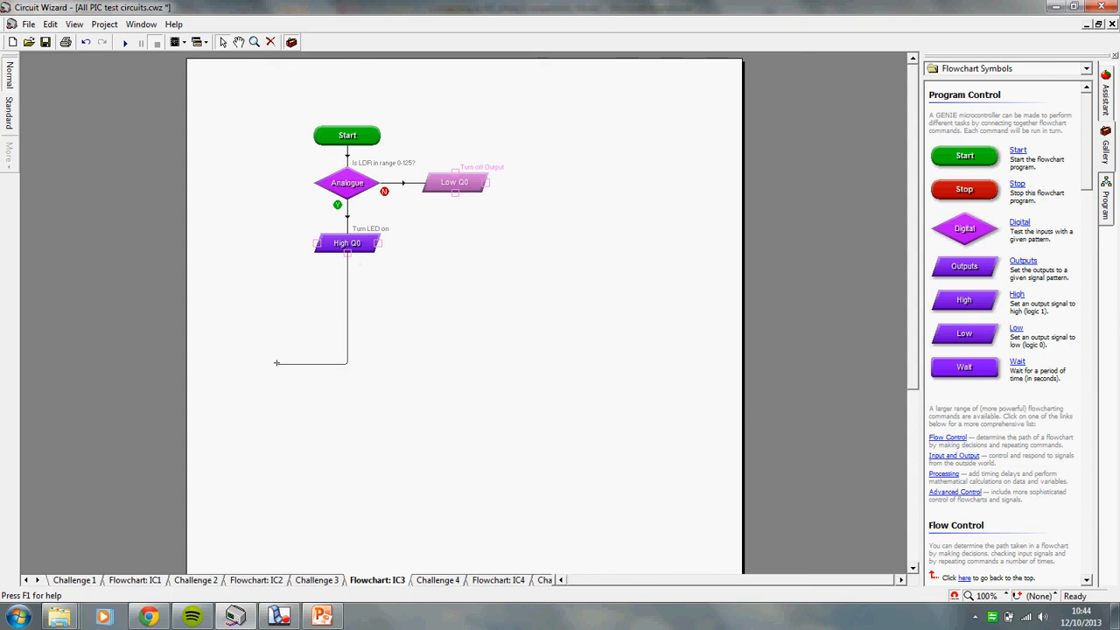
pyautogui.moveTo(274, 281)
pyautogui.mouseDown()
pyautogui.moveTo(264, 136)
pyautogui.moveTo(315, 137)
pyautogui.mouseUp()
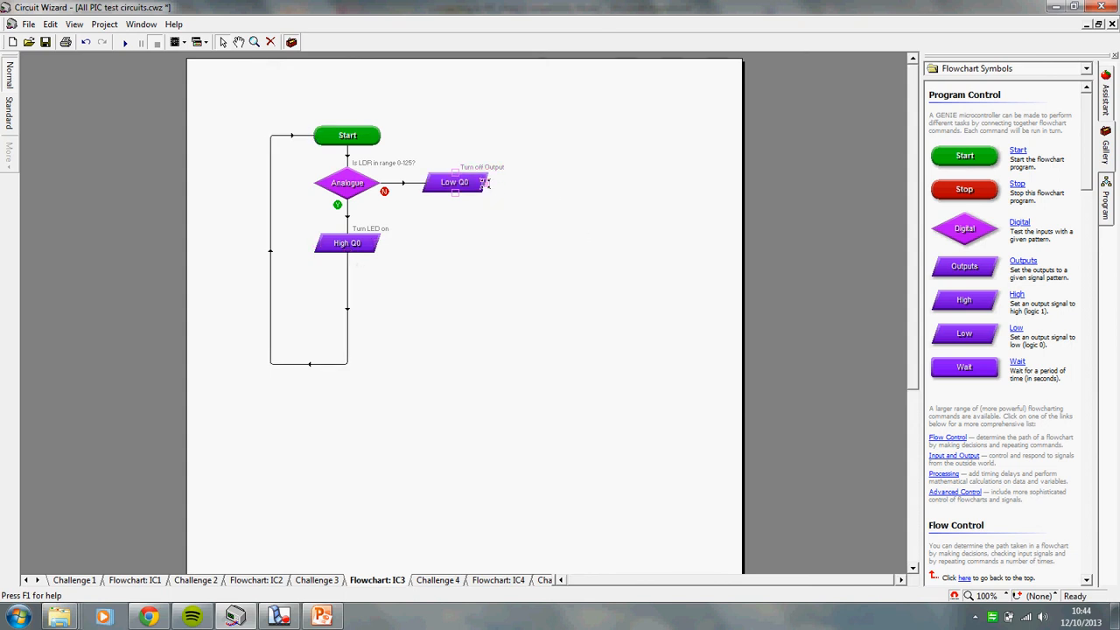
pyautogui.moveTo(486, 182)
pyautogui.mouseDown()
pyautogui.moveTo(583, 173)
pyautogui.moveTo(548, 138)
pyautogui.moveTo(382, 137)
pyautogui.mouseUp()
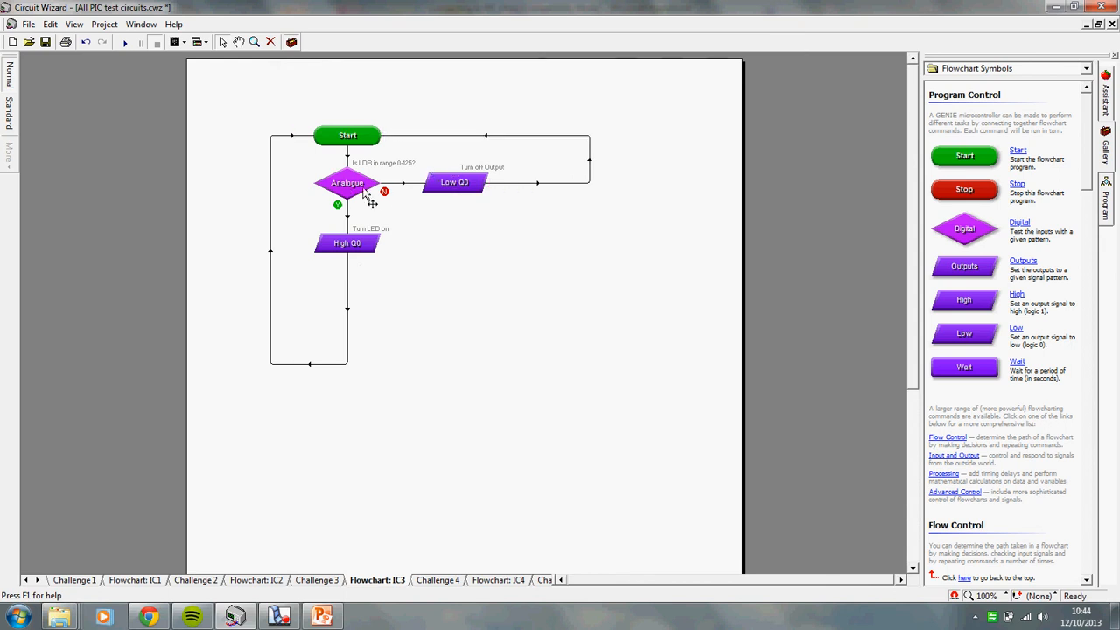
# Space out the flowchart by moving Low Q0 away from the decision and shifting Analogue, High Q0 and Low Q0 further below Start
pyautogui.moveTo(465, 186)
pyautogui.mouseDown()
pyautogui.moveTo(508, 183)
pyautogui.moveTo(453, 173)
pyautogui.mouseUp()
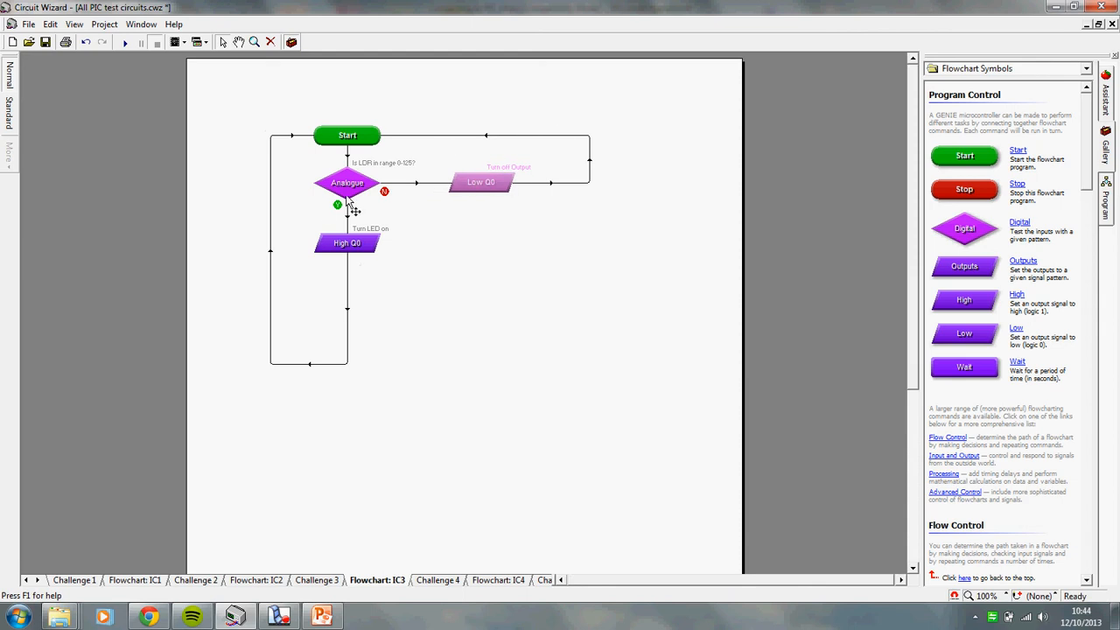
pyautogui.moveTo(305, 183); pyautogui.dragTo(327, 199)
pyautogui.click(446, 248)
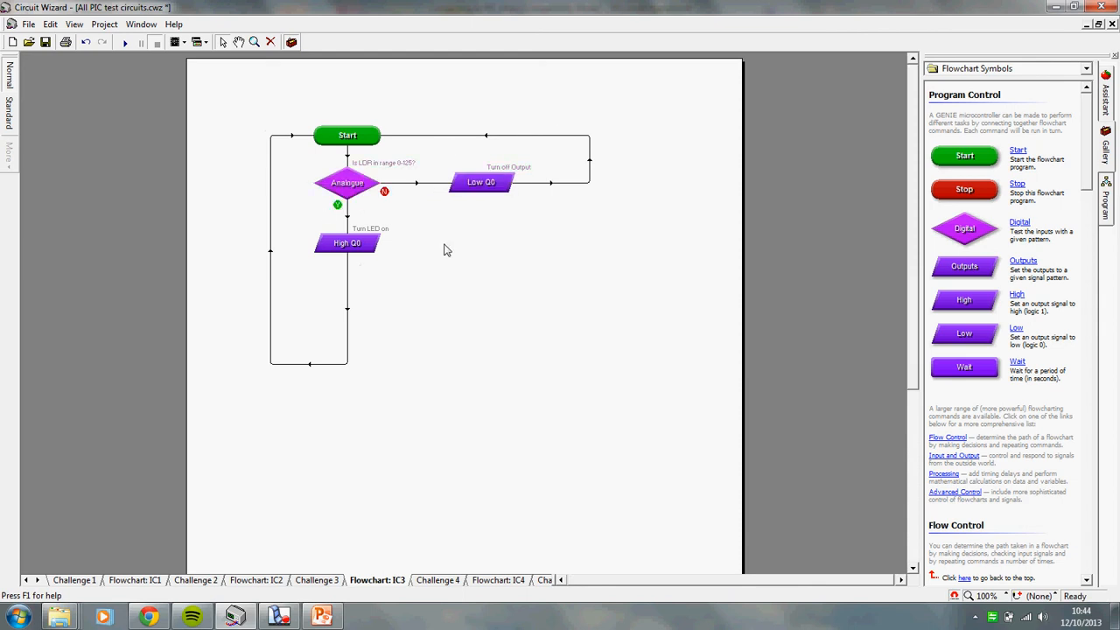
pyautogui.moveTo(350, 252); pyautogui.dragTo(354, 313)
pyautogui.moveTo(362, 195); pyautogui.dragTo(360, 229)
pyautogui.moveTo(480, 191); pyautogui.dragTo(477, 224)
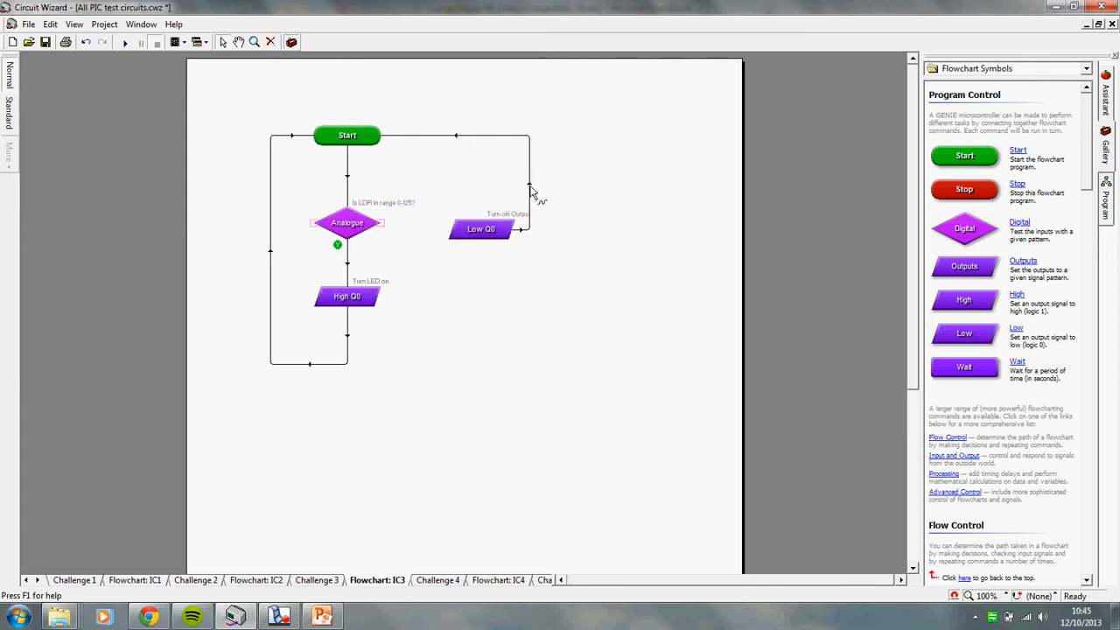
# Align the Low Q0 command with the Analogue decision and reconnect the decision's no branch to it
pyautogui.moveTo(528, 181); pyautogui.dragTo(597, 181)
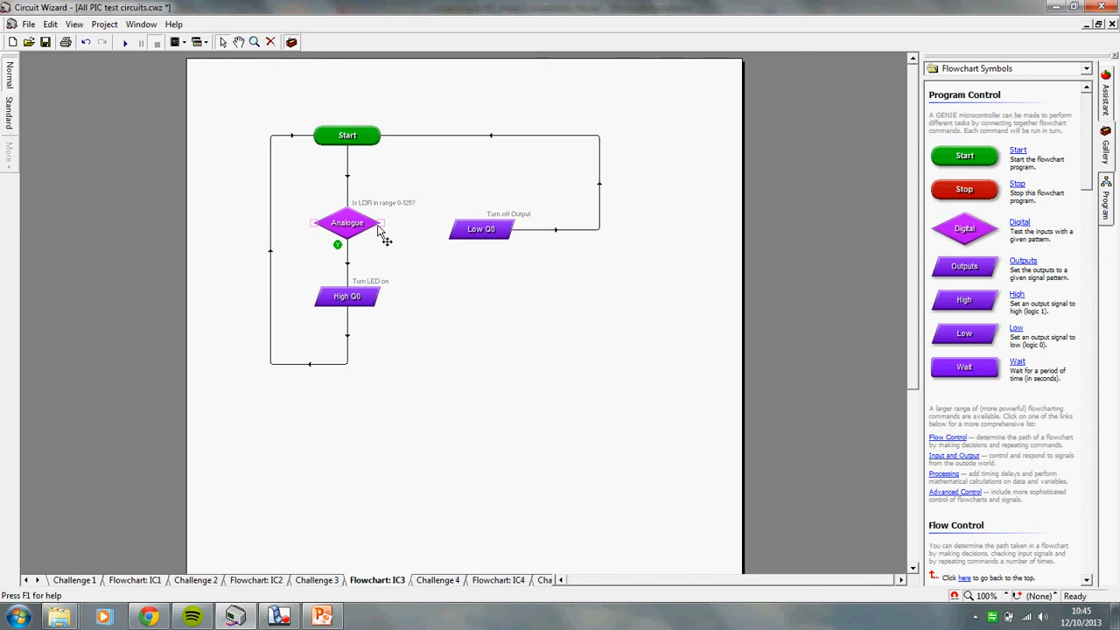
pyautogui.moveTo(473, 233); pyautogui.dragTo(472, 227)
pyautogui.moveTo(381, 223); pyautogui.dragTo(456, 221)
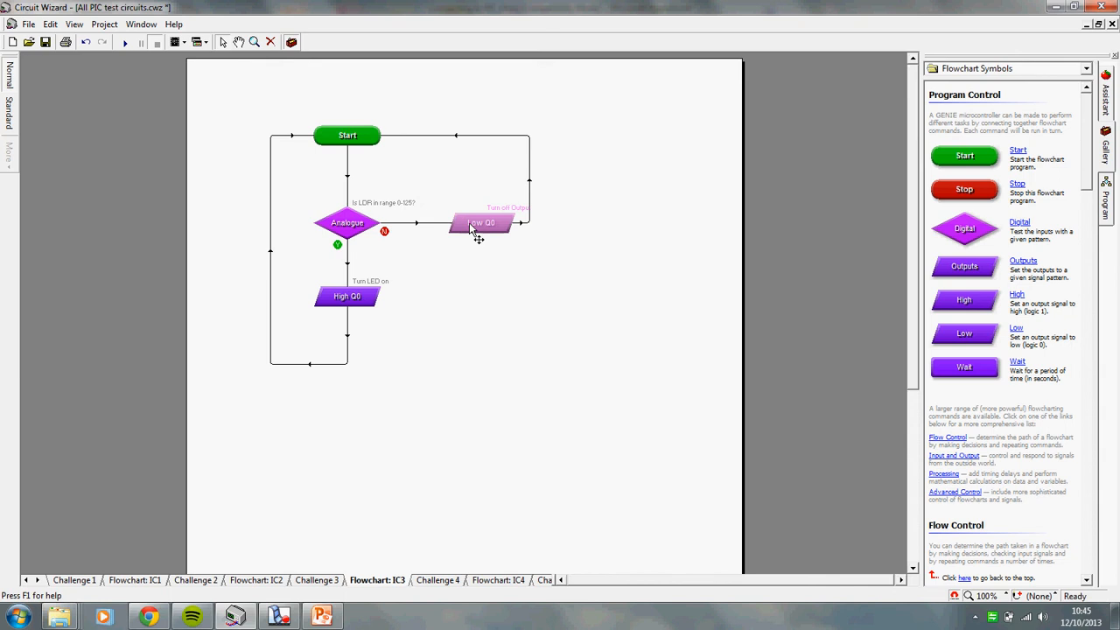
# Simulate the Challenge 3 circuit and view the GENIE E18's analogue sensor readings
pyautogui.scroll(1, 302, 181)
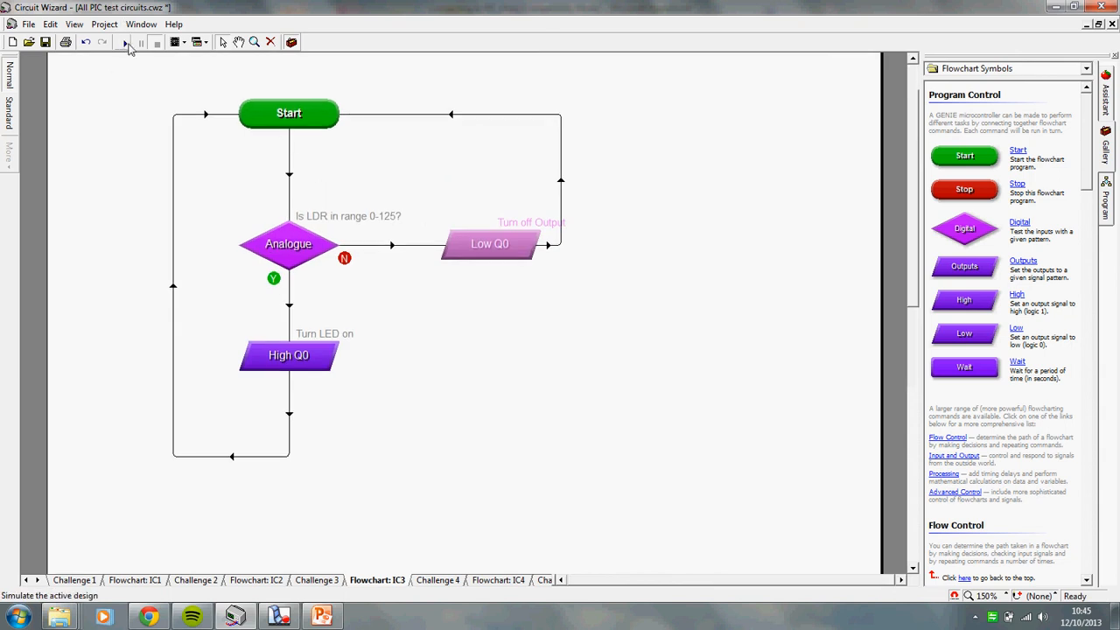
pyautogui.click(317, 580)
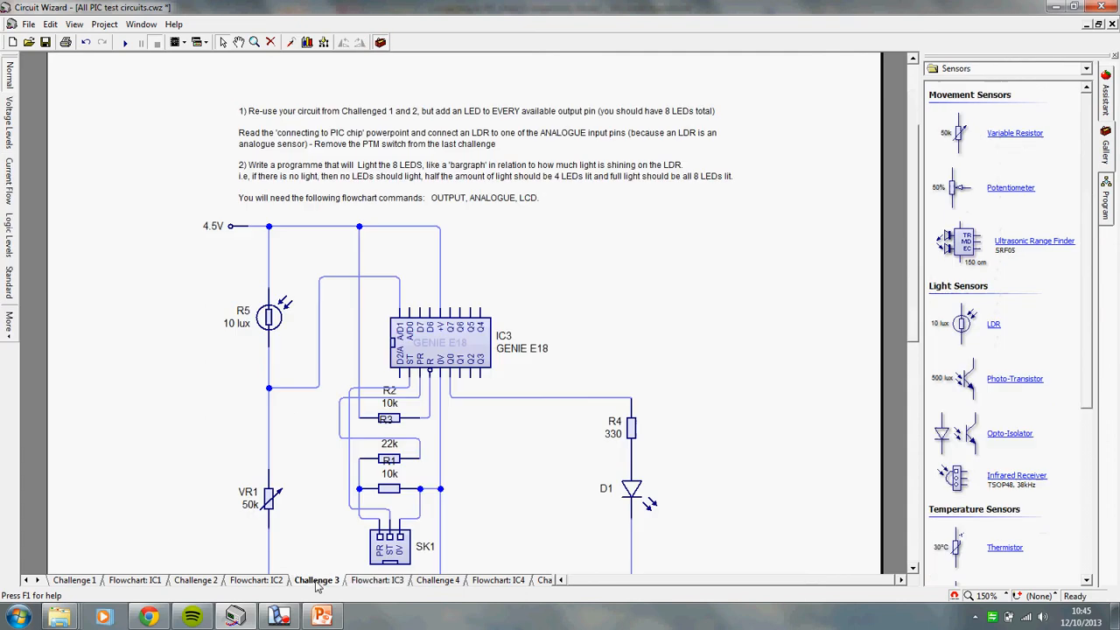
pyautogui.click(126, 42)
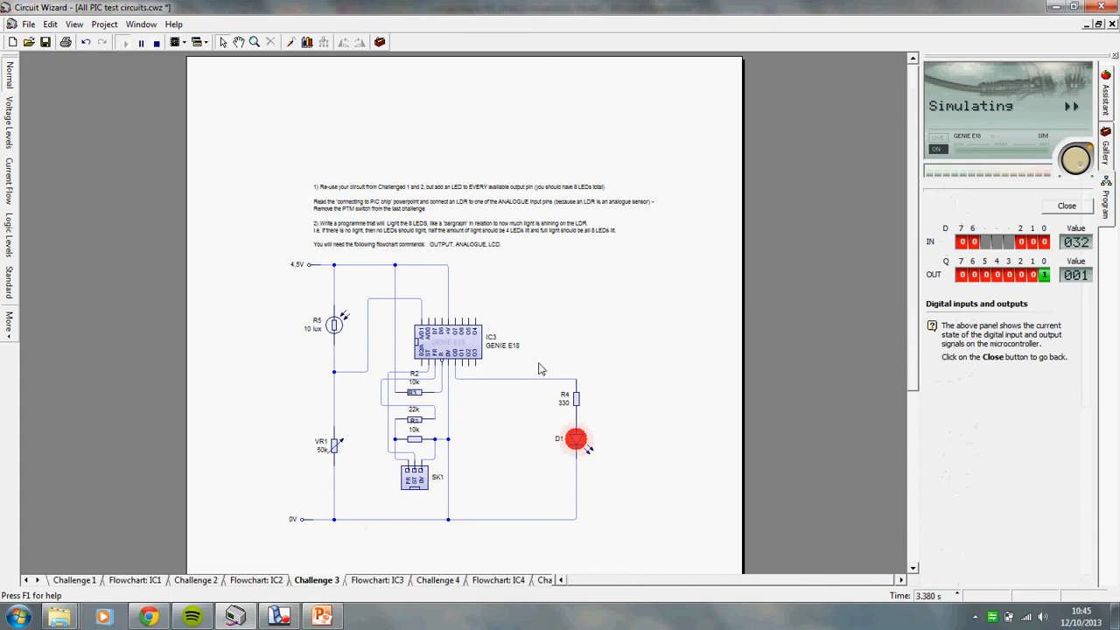
pyautogui.click(1072, 209)
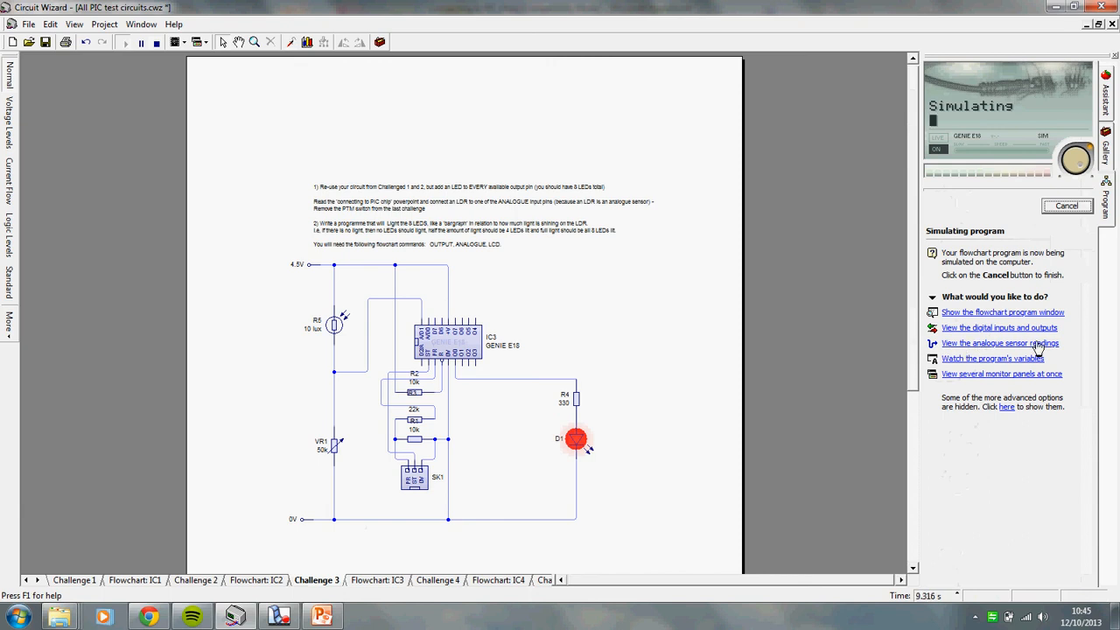
pyautogui.click(1000, 344)
# Test the LED's response by raising the LDR's light level to about 446 lux and 1000 lux, and lowering it to about 495 lux
pyautogui.click(333, 326)
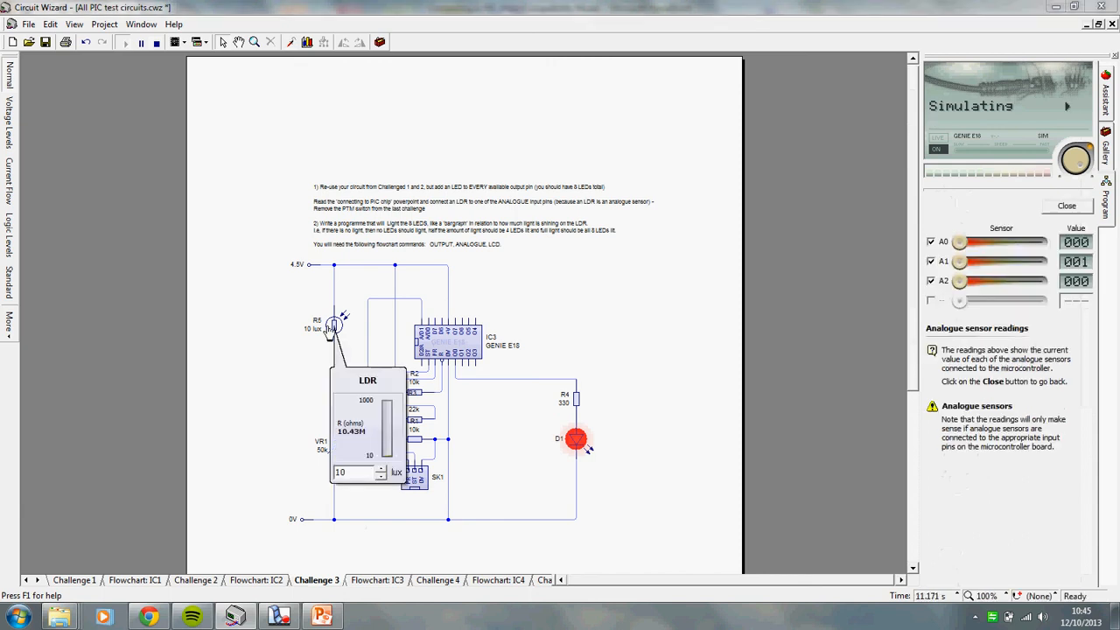
pyautogui.moveTo(391, 455)
pyautogui.mouseDown()
pyautogui.moveTo(389, 431)
pyautogui.moveTo(386, 473)
pyautogui.moveTo(391, 435)
pyautogui.mouseUp()
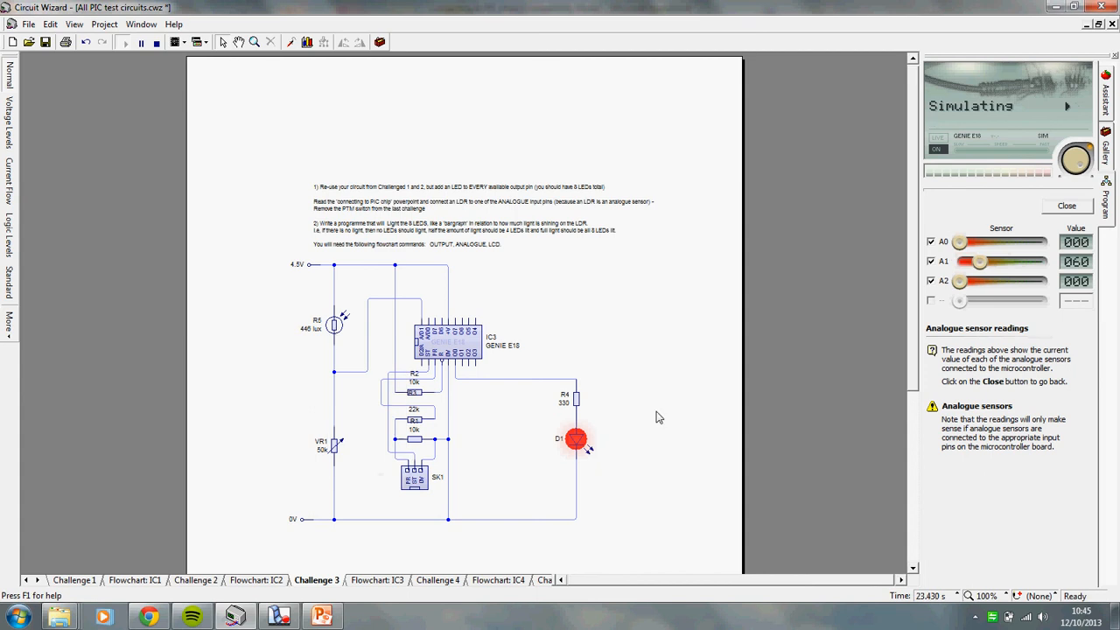
pyautogui.click(338, 329)
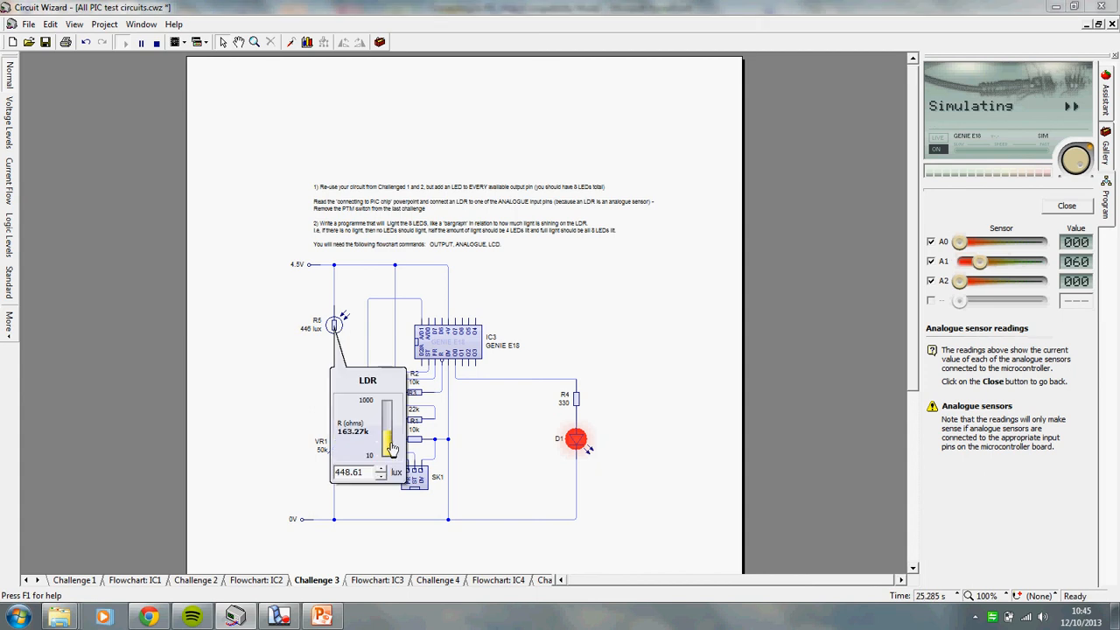
pyautogui.moveTo(391, 445); pyautogui.dragTo(389, 398)
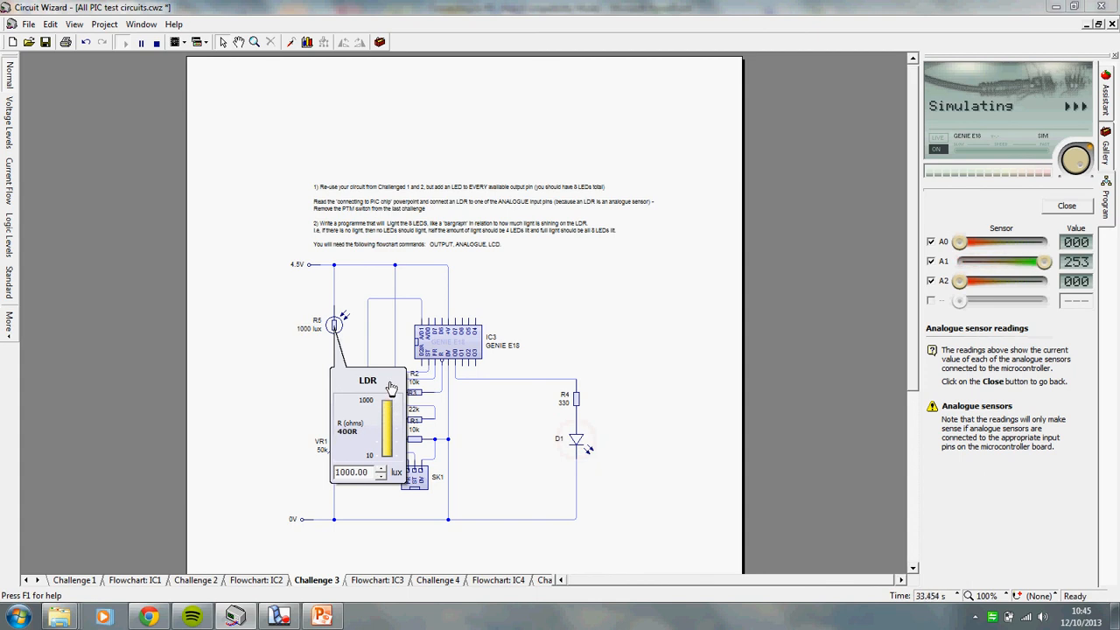
pyautogui.moveTo(391, 387); pyautogui.dragTo(390, 428)
# Review the IC3 flowchart and restart the Challenge 3 circuit simulation
pyautogui.click(377, 580)
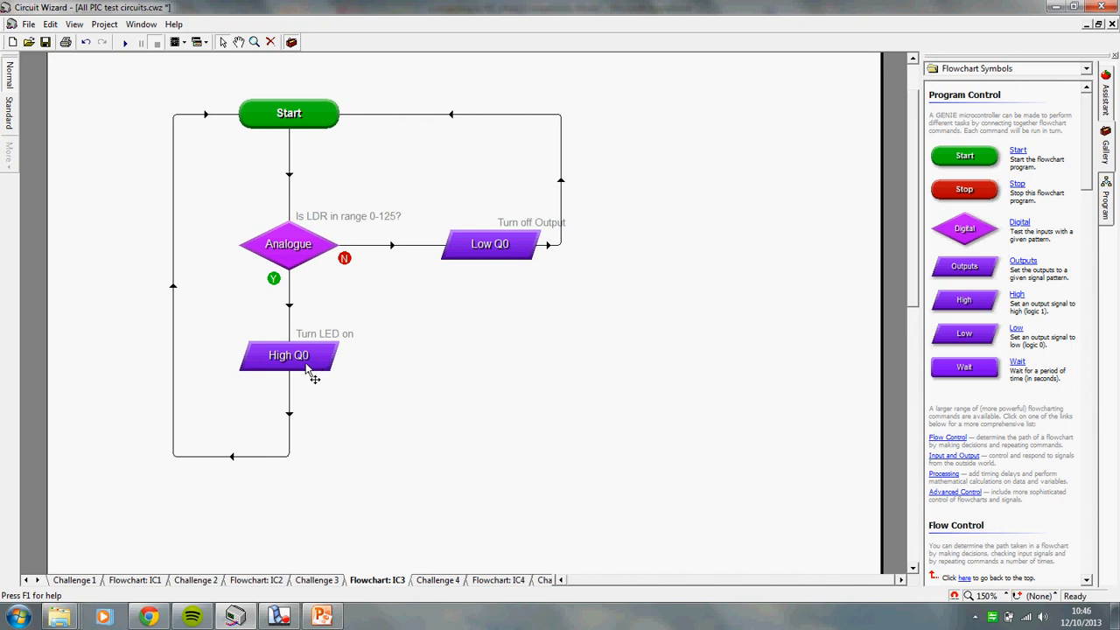
pyautogui.click(316, 582)
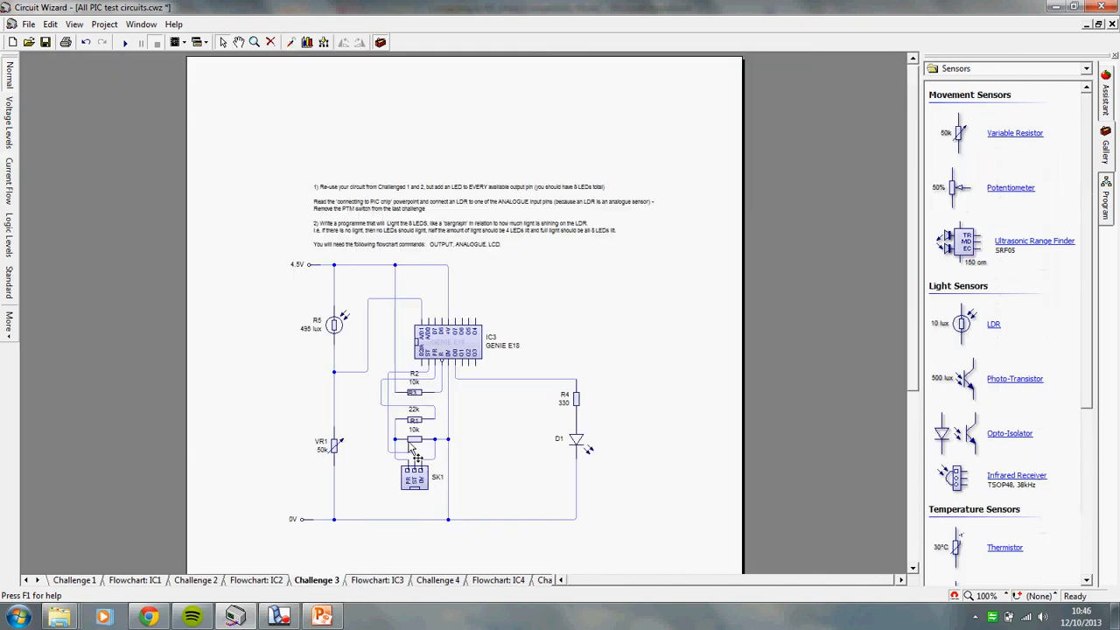
pyautogui.click(125, 42)
pyautogui.moveTo(959, 260); pyautogui.dragTo(985, 261)
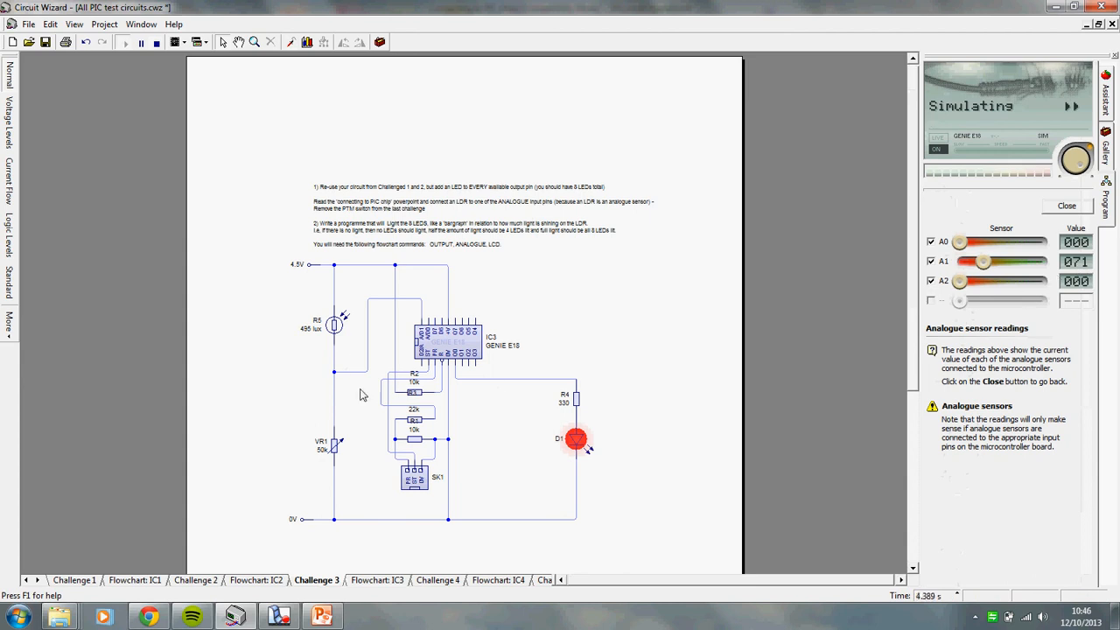
# Raise the LDR's light level to about 673 lux and about 713 lux to test where LED D1 switches
pyautogui.click(334, 327)
pyautogui.moveTo(387, 429); pyautogui.dragTo(391, 423)
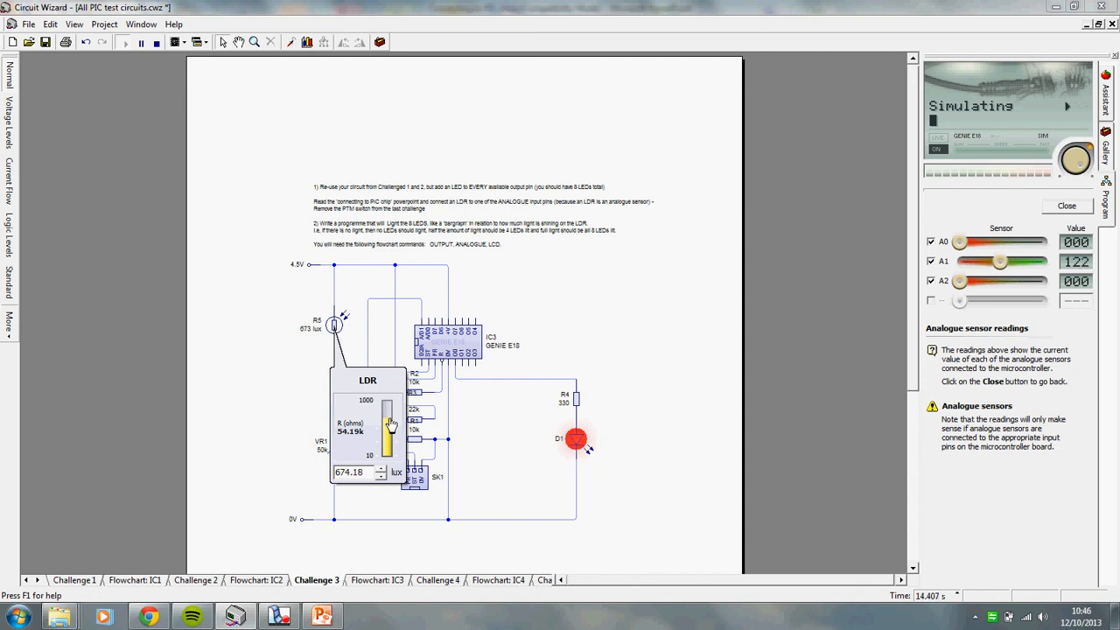
pyautogui.moveTo(391, 424); pyautogui.dragTo(391, 422)
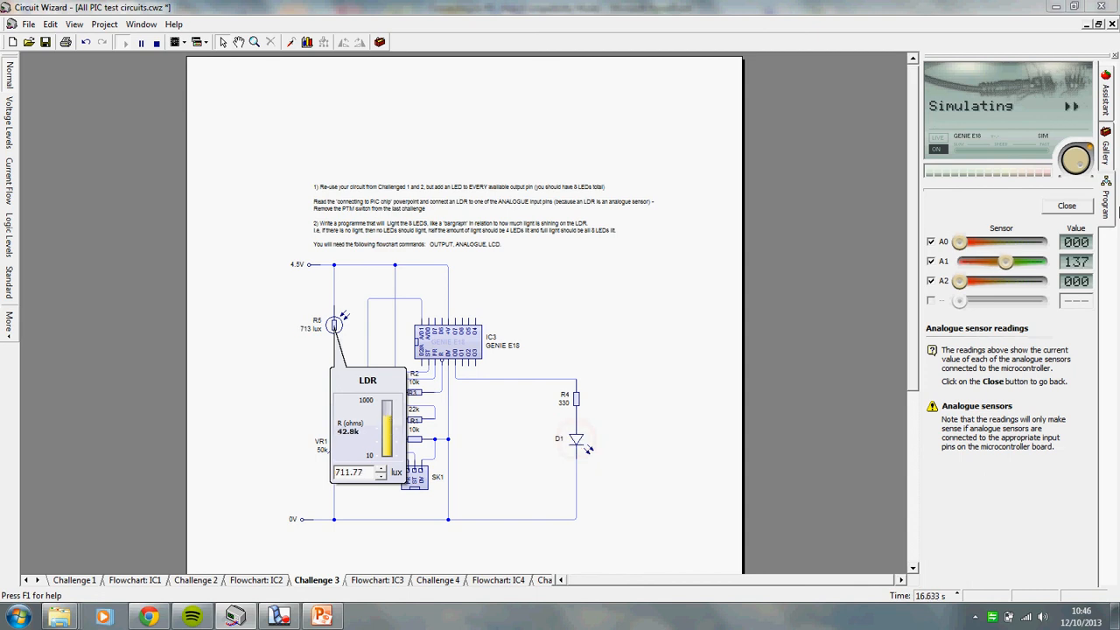
# Show the running flowchart program in its own window, enlarged and placed beside the circuit with the whole loop in view
pyautogui.click(1067, 206)
pyautogui.click(995, 320)
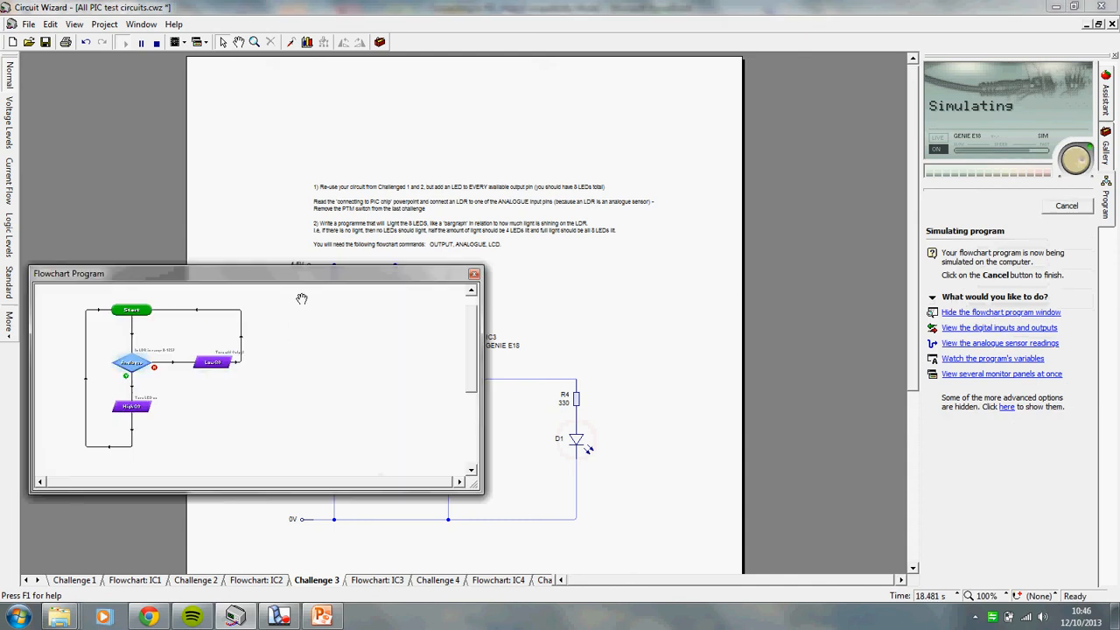
pyautogui.moveTo(285, 268); pyautogui.dragTo(796, 73)
pyautogui.scroll(2, 757, 121)
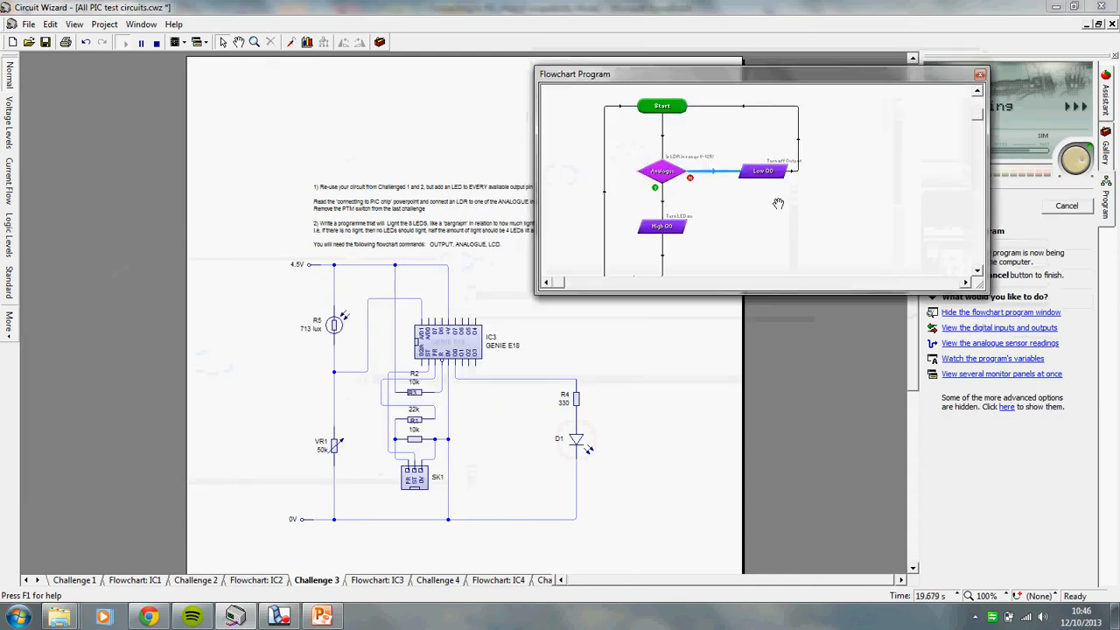
pyautogui.moveTo(816, 406); pyautogui.dragTo(815, 409)
pyautogui.scroll(1, 712, 185)
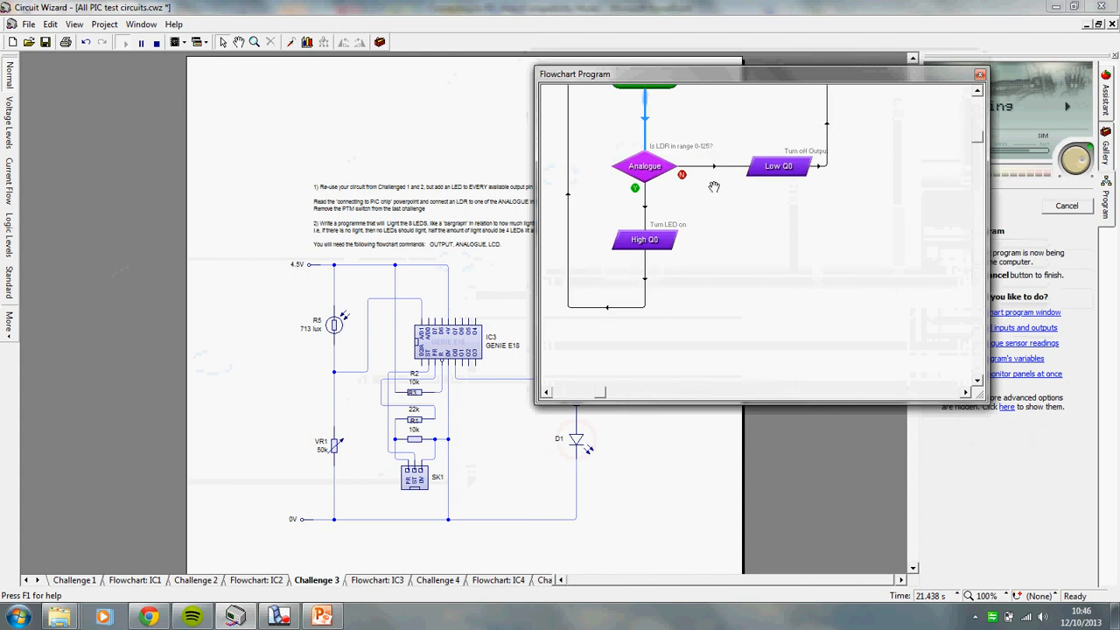
pyautogui.moveTo(730, 210); pyautogui.dragTo(738, 222)
pyautogui.scroll(1, 737, 222)
pyautogui.moveTo(762, 172); pyautogui.dragTo(795, 247)
pyautogui.moveTo(739, 76); pyautogui.dragTo(832, 67)
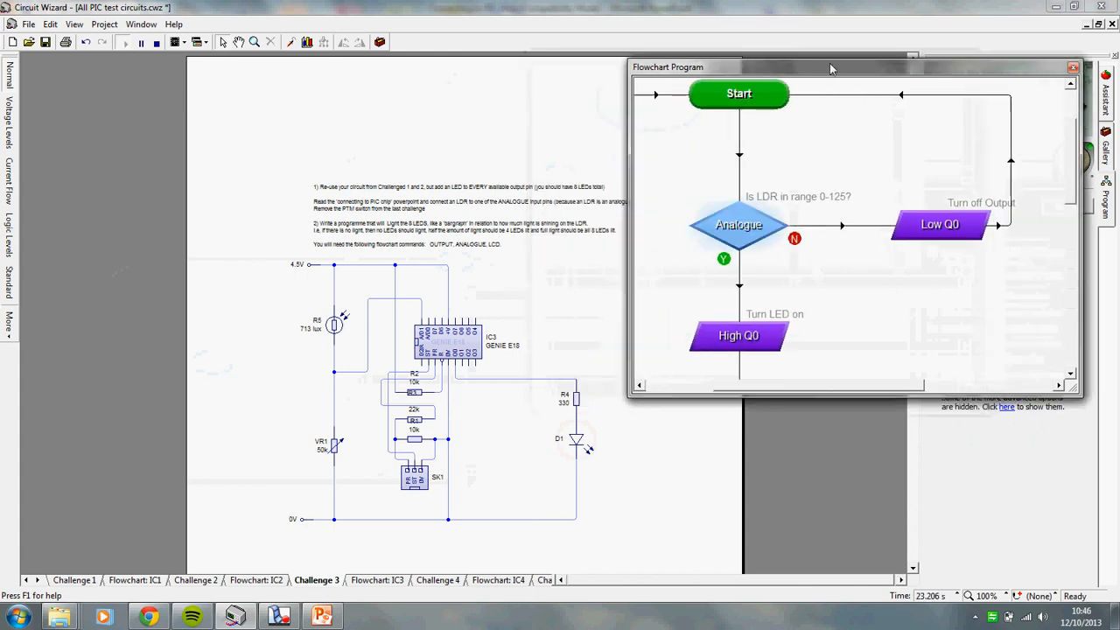
pyautogui.scroll(-2, 858, 180)
# Raise the LDR's light level to about 911 lux, follow the running flowchart's path, and stop the simulation
pyautogui.click(334, 325)
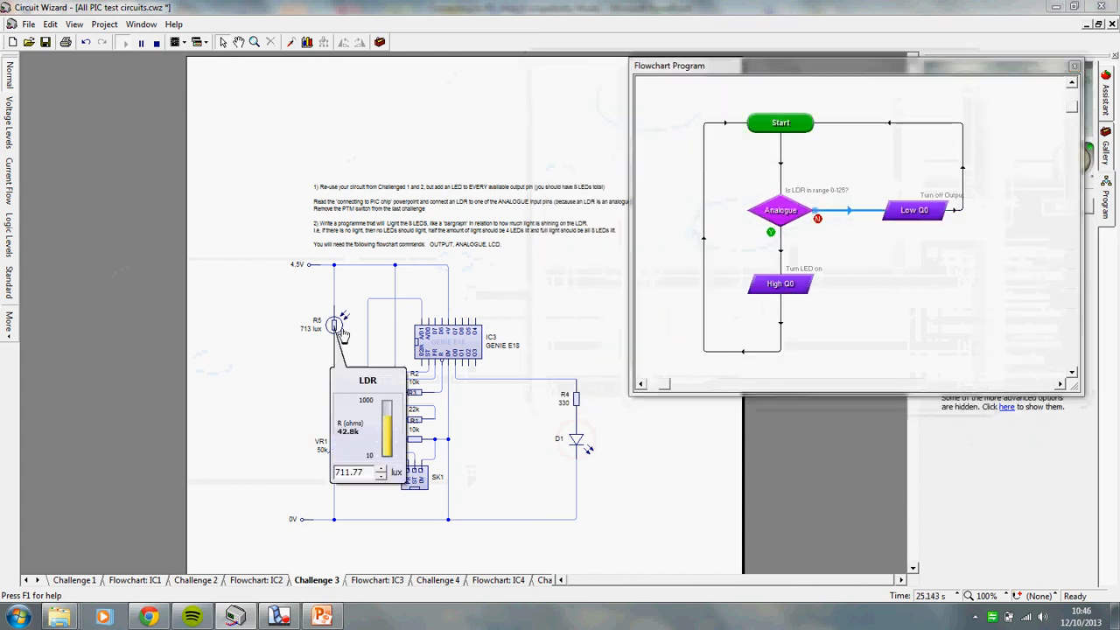
pyautogui.moveTo(388, 422)
pyautogui.mouseDown()
pyautogui.moveTo(390, 437)
pyautogui.moveTo(394, 411)
pyautogui.mouseUp()
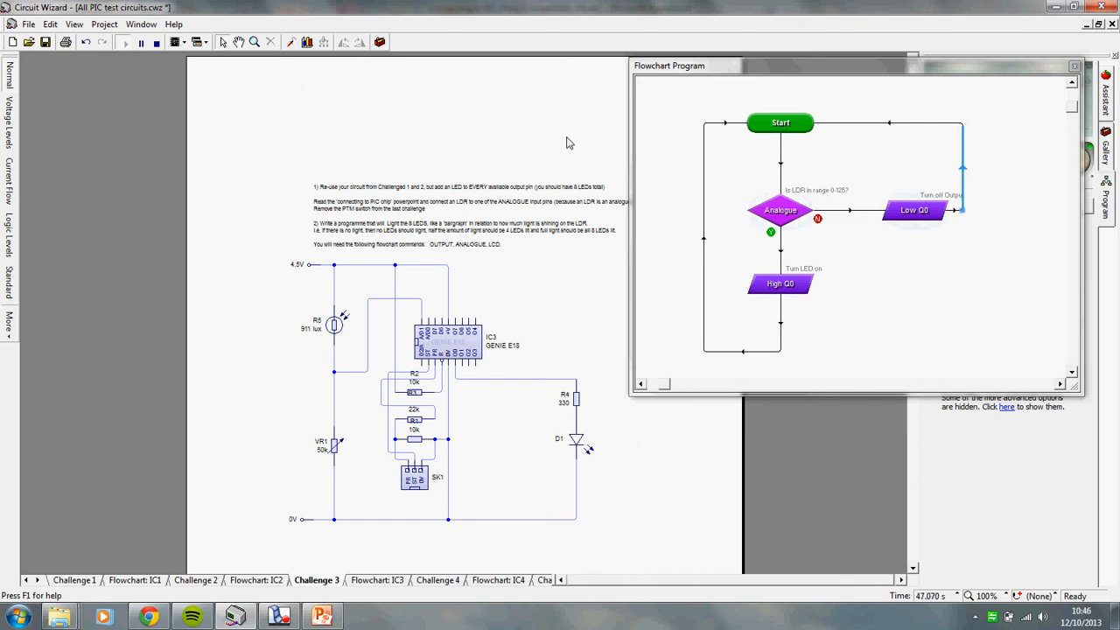
pyautogui.click(156, 42)
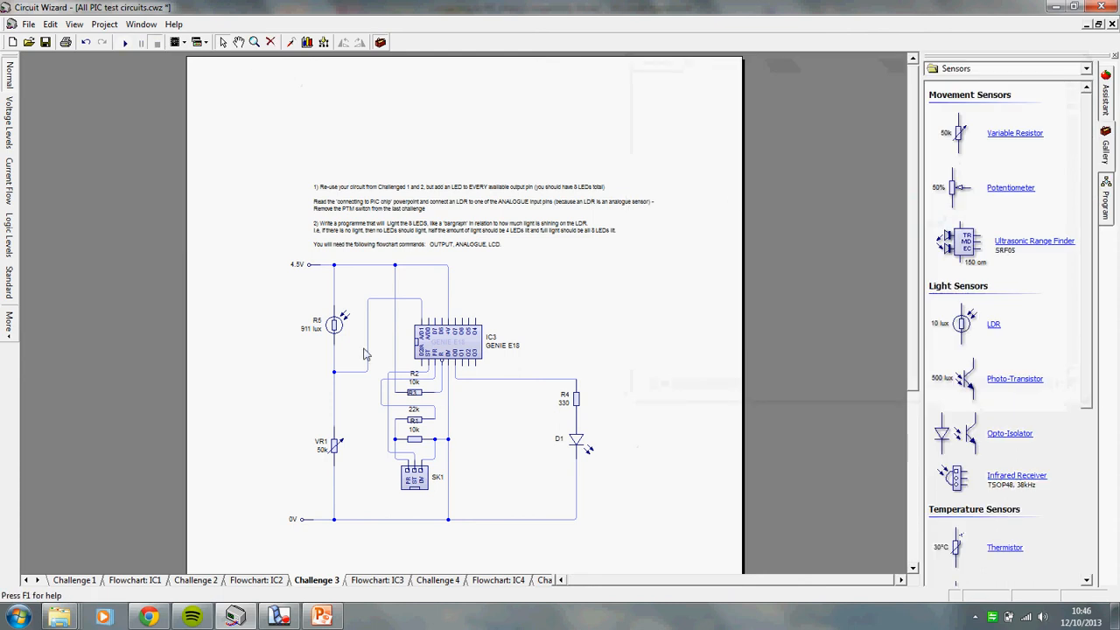
# Try the ranges 0 to 255 and 189 to 222 in the IC3 flowchart's Analogue decision, and discard the changes
pyautogui.click(383, 581)
pyautogui.doubleClick(295, 267)
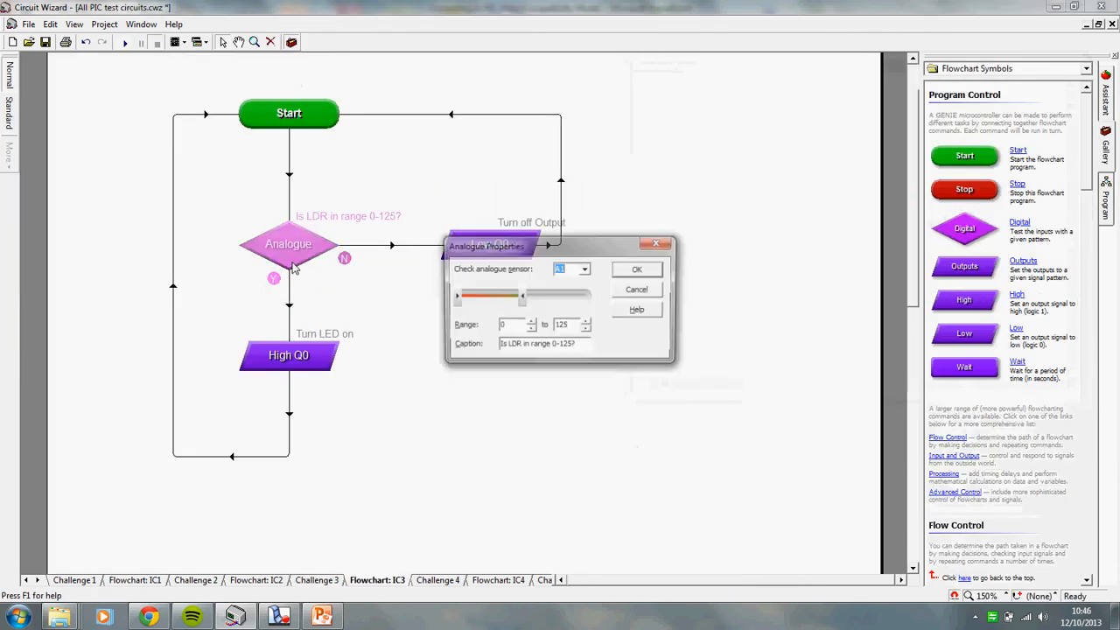
pyautogui.moveTo(523, 301); pyautogui.dragTo(637, 302)
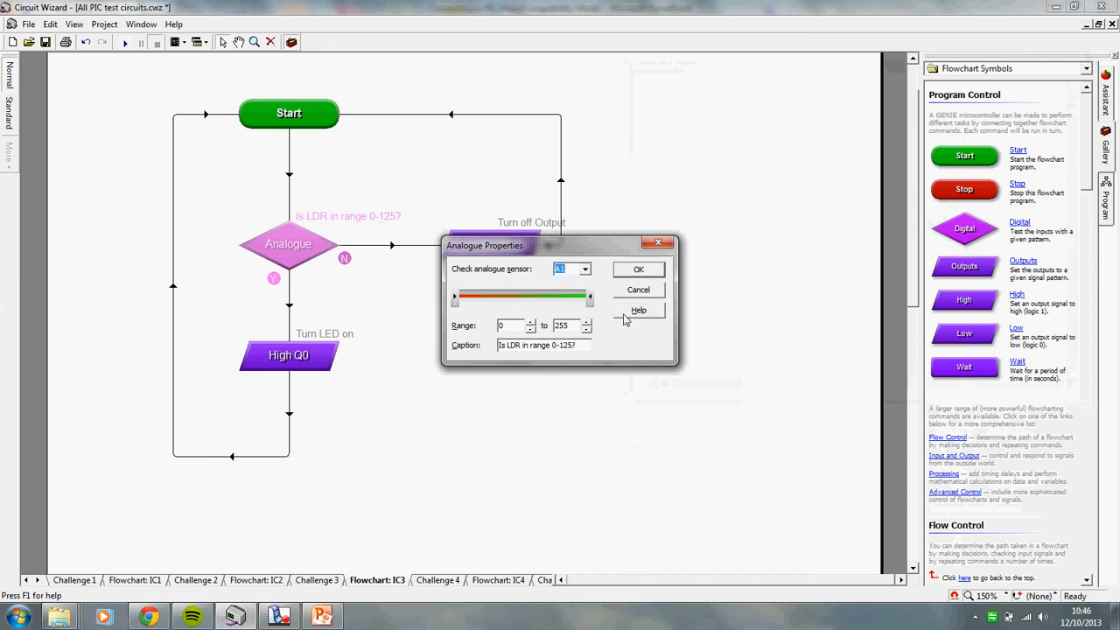
pyautogui.moveTo(590, 299)
pyautogui.mouseDown()
pyautogui.moveTo(463, 303)
pyautogui.moveTo(571, 305)
pyautogui.mouseUp()
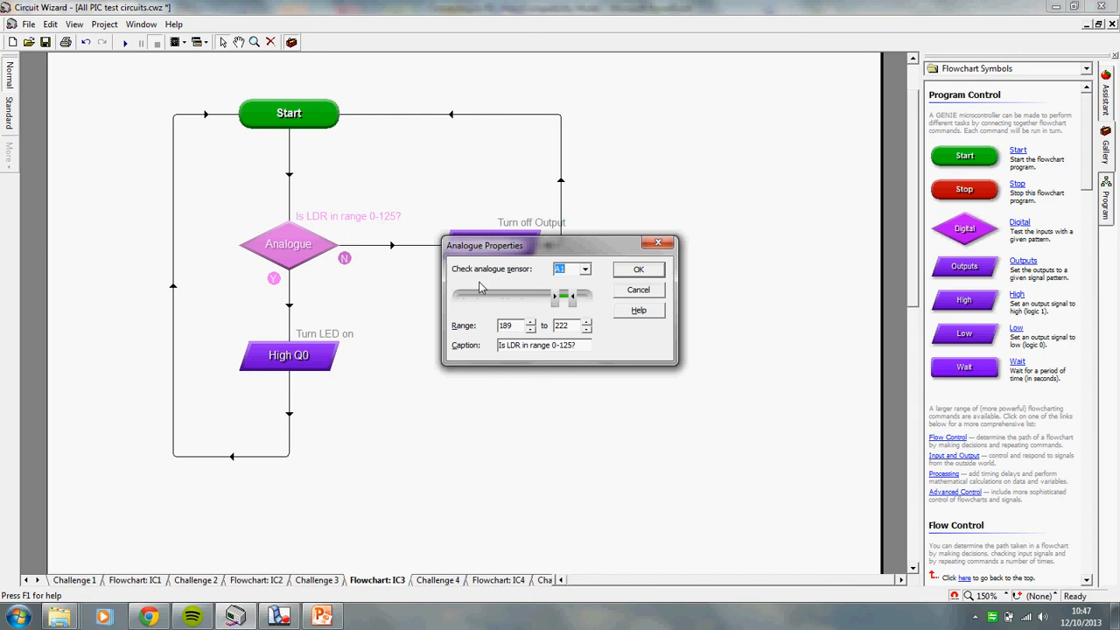
pyautogui.click(638, 290)
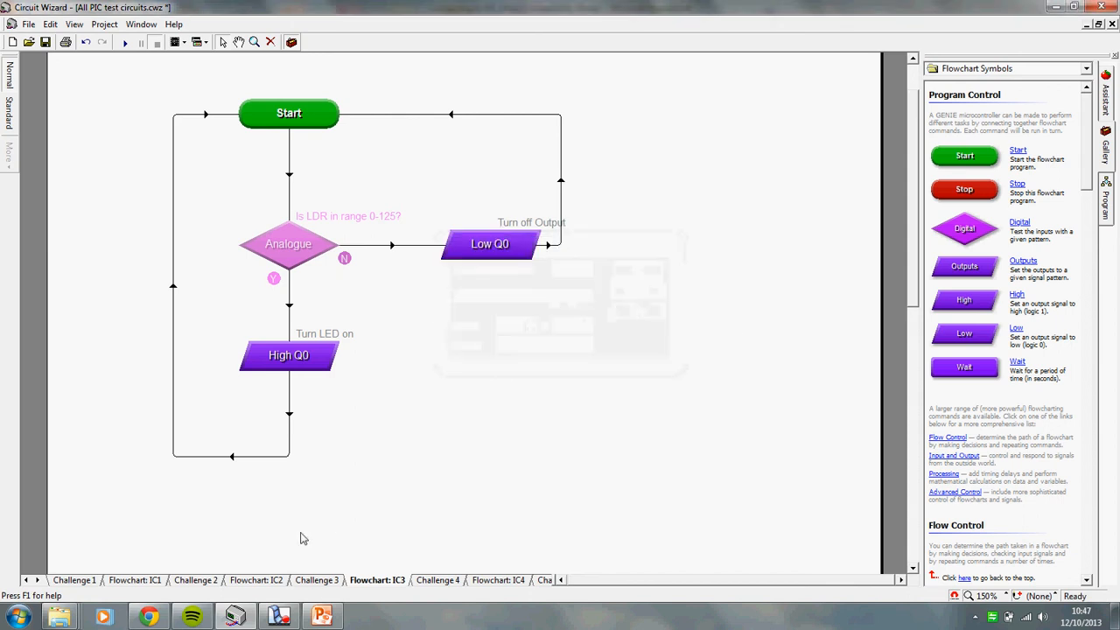
pyautogui.click(280, 618)
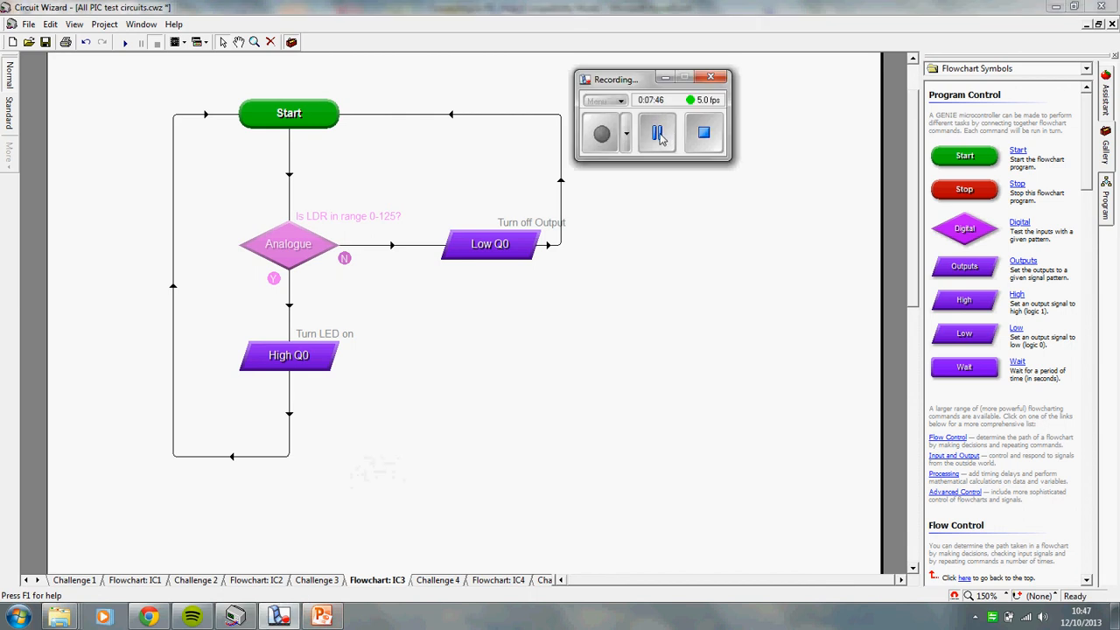
pyautogui.click(658, 140)
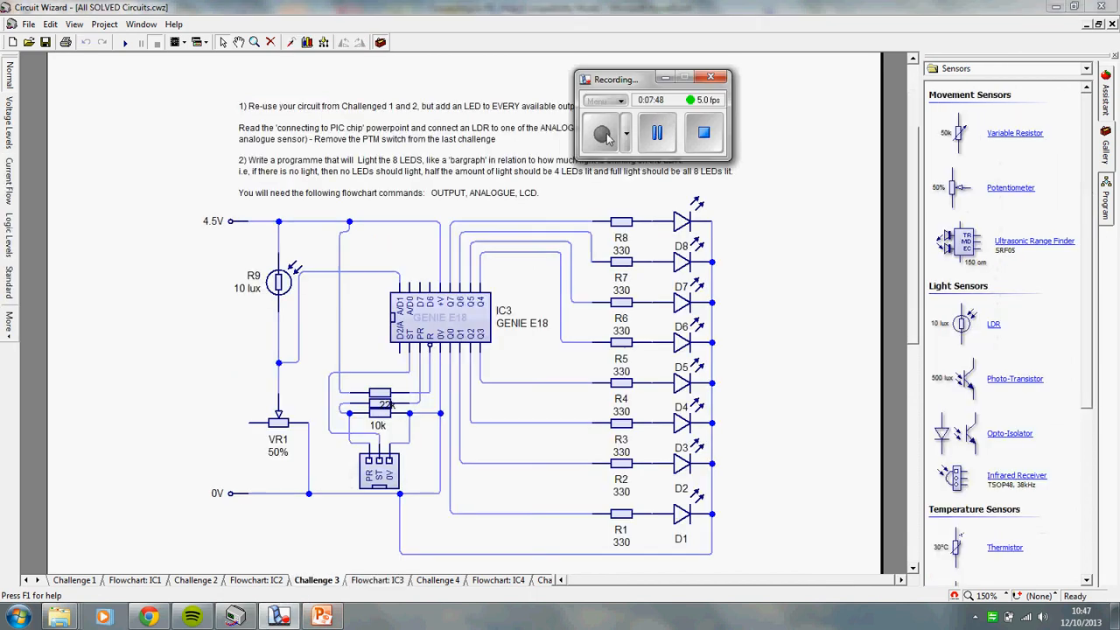
pyautogui.click(666, 78)
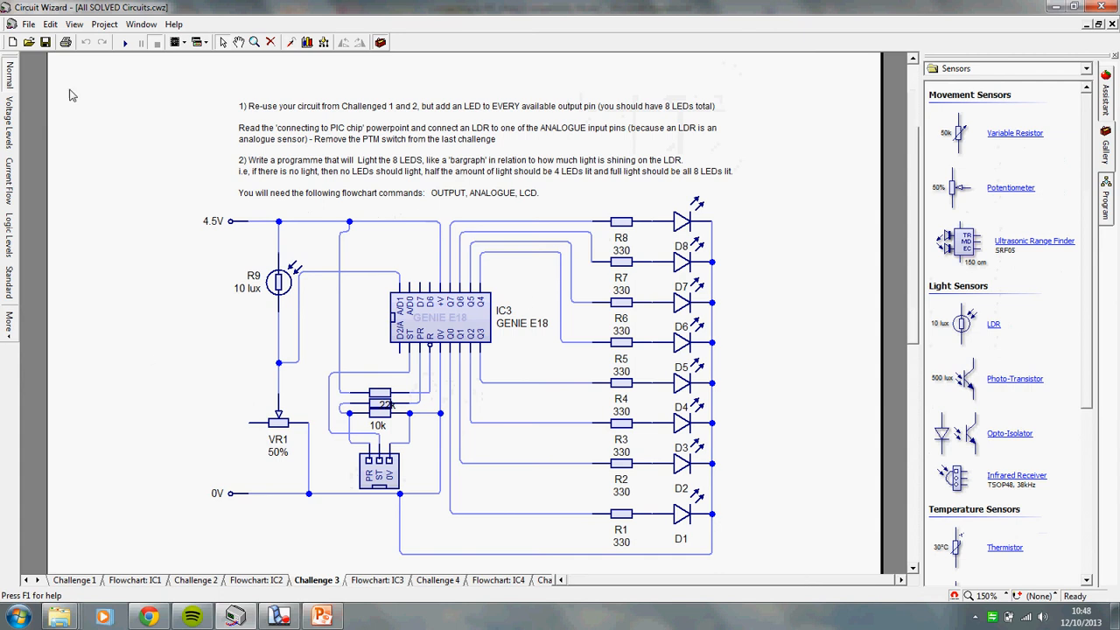
# Simulate the solved Challenge 3 circuit with the flowchart program window closed, and raise LDR R9's light level to 1000 lux
pyautogui.click(125, 42)
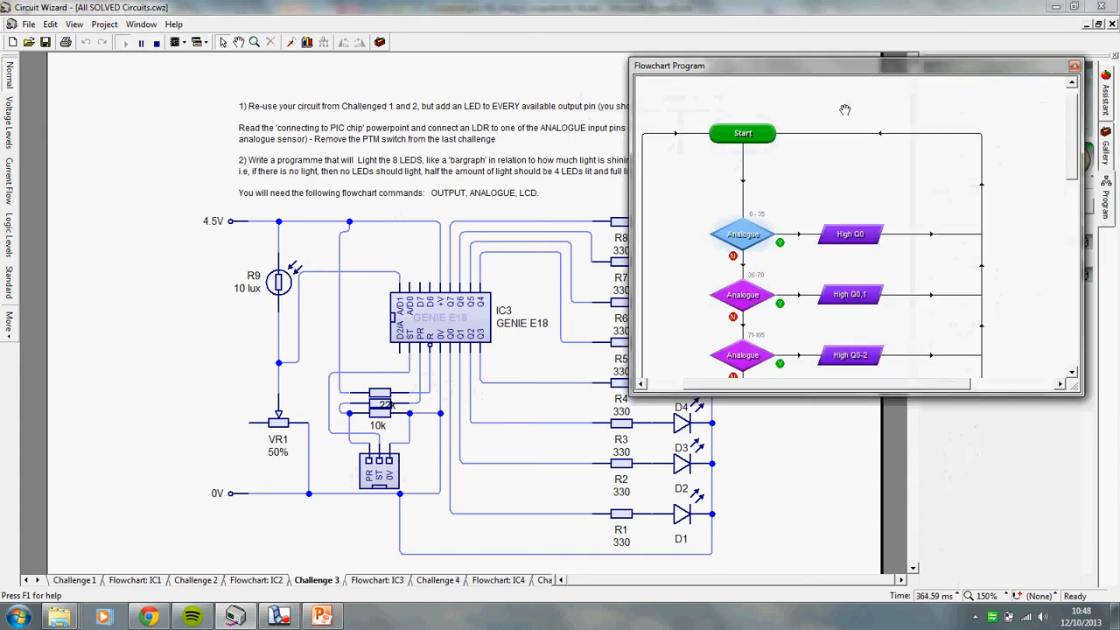
pyautogui.click(1073, 66)
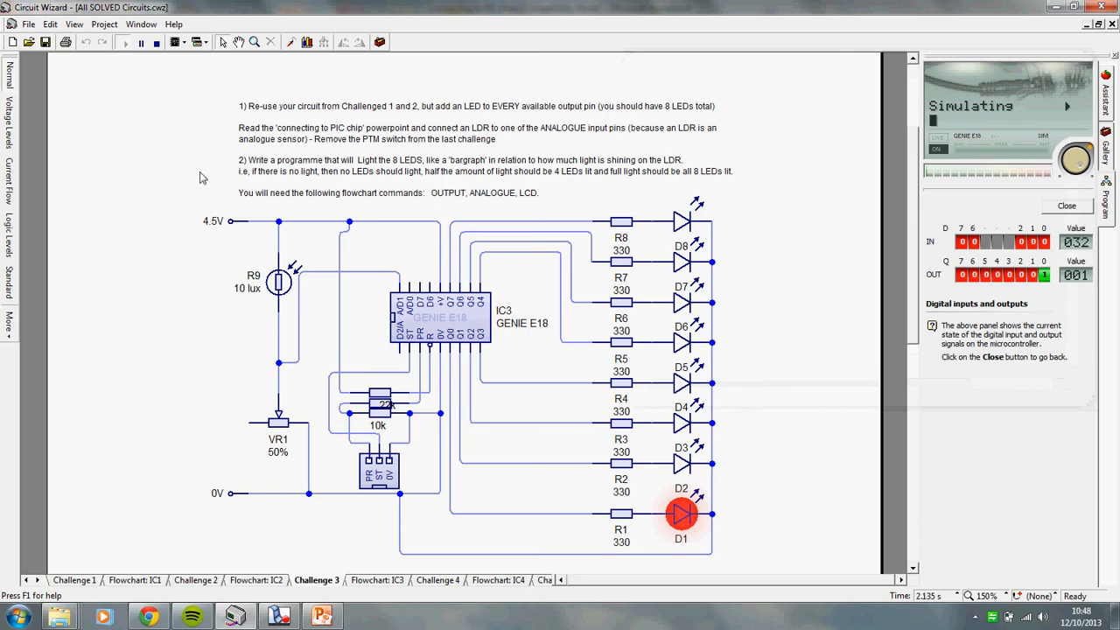
pyautogui.click(276, 282)
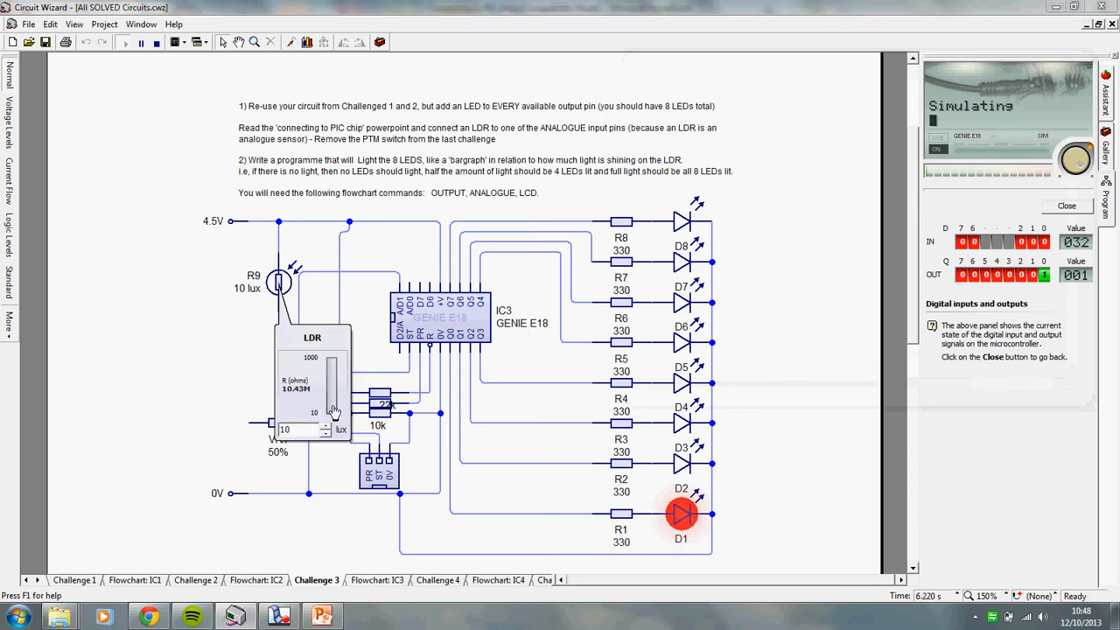
pyautogui.moveTo(335, 418); pyautogui.dragTo(256, 120)
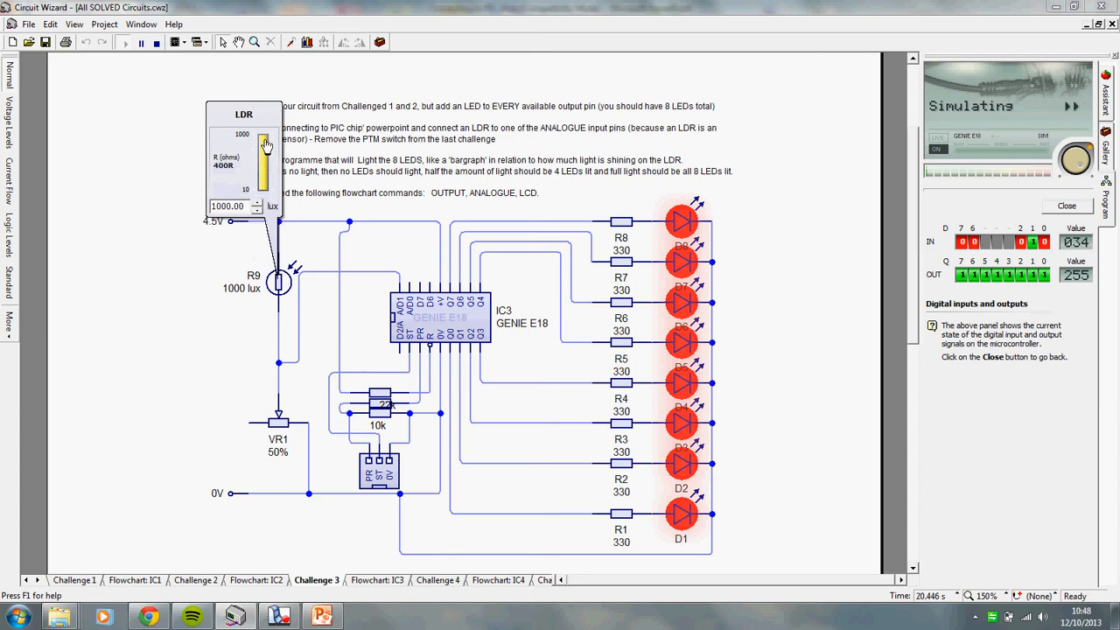
# Test the LED bargraph with LDR R9 at about 654 lux and about 960 lux, and stop the simulation
pyautogui.moveTo(266, 144)
pyautogui.mouseDown()
pyautogui.moveTo(267, 172)
pyautogui.moveTo(267, 137)
pyautogui.moveTo(268, 147)
pyautogui.mouseUp()
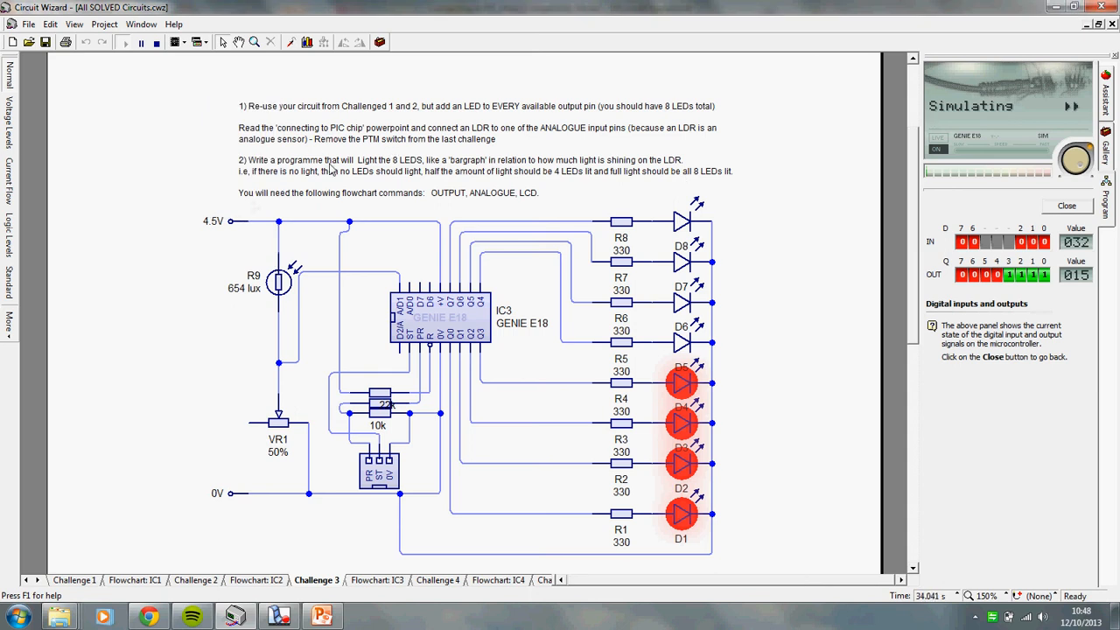
pyautogui.moveTo(284, 281)
pyautogui.moveTo(265, 142)
pyautogui.mouseDown()
pyautogui.moveTo(265, 170)
pyautogui.moveTo(265, 138)
pyautogui.mouseUp()
pyautogui.click(155, 42)
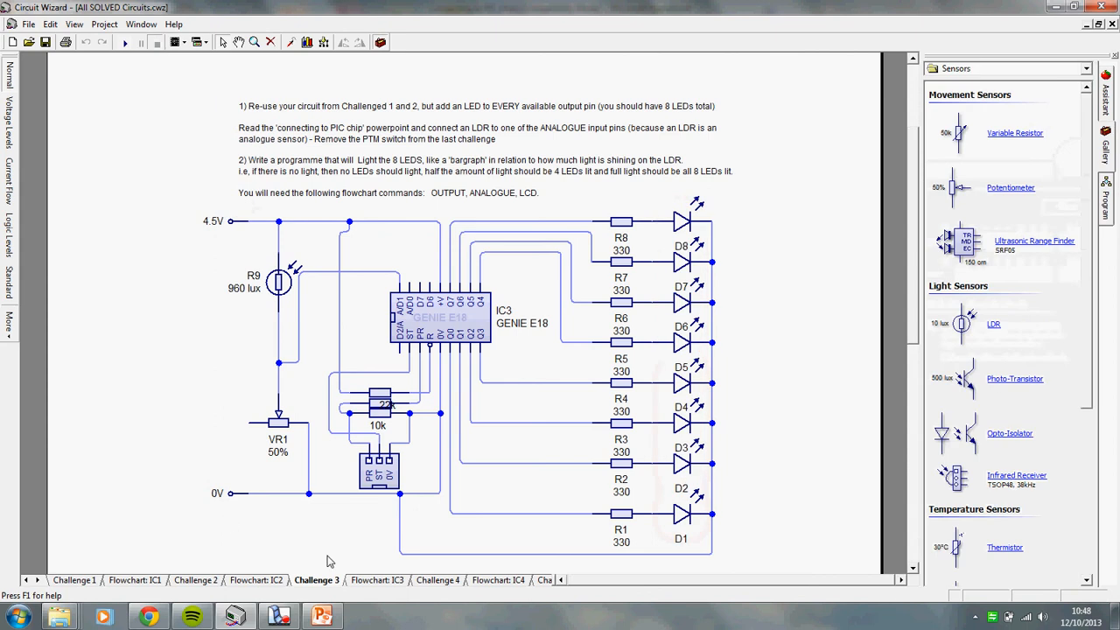
# Examine the solved IC3 flowchart and return to the Challenge 3 circuit
pyautogui.click(364, 580)
pyautogui.click(333, 581)
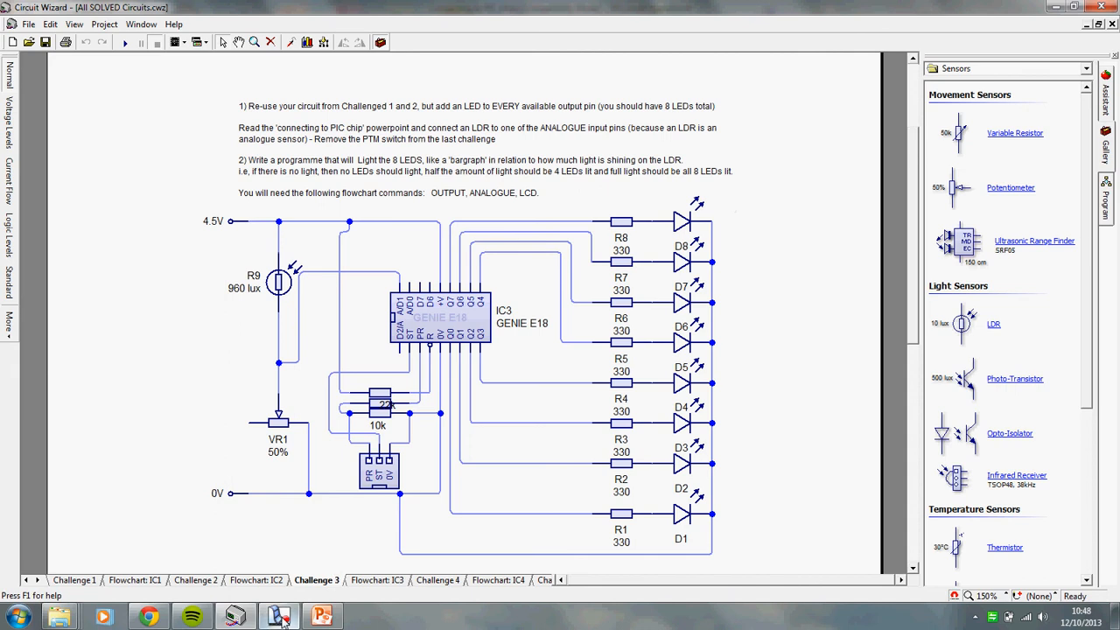
pyautogui.click(280, 617)
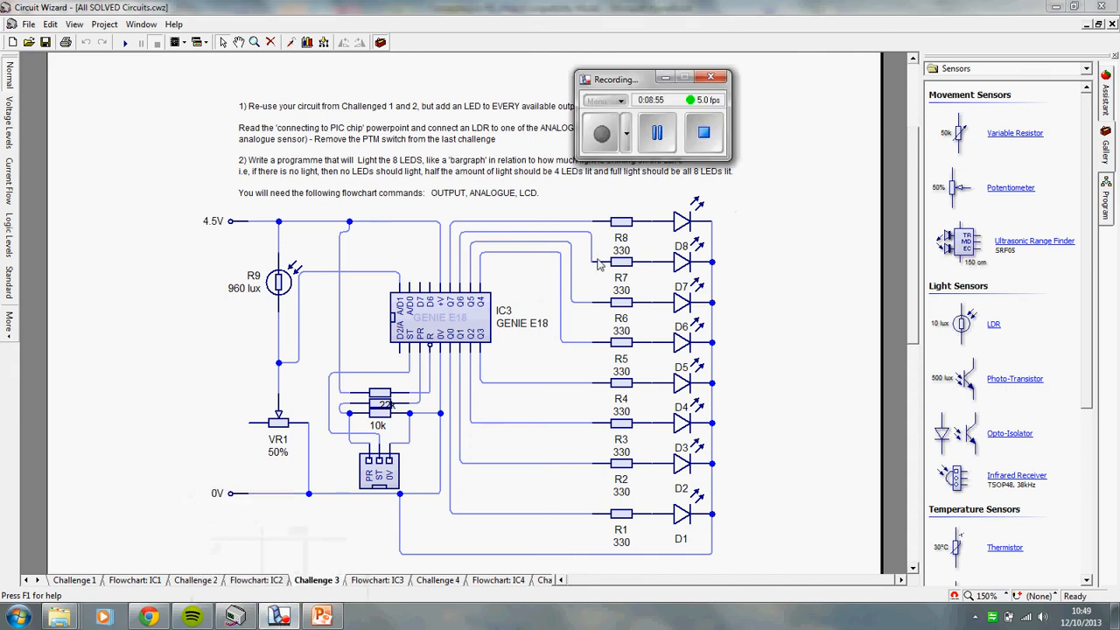